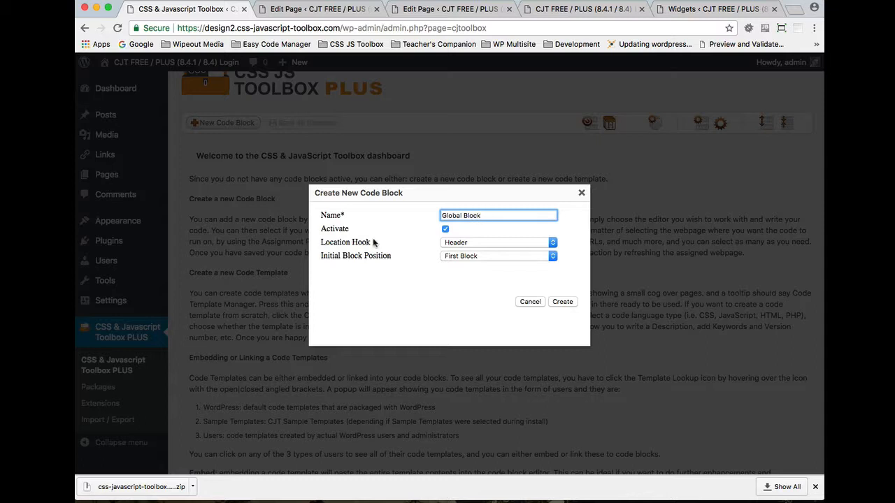
Create the Global Block code block in the header and enter "This is the global code block" as its code.
click(565, 303)
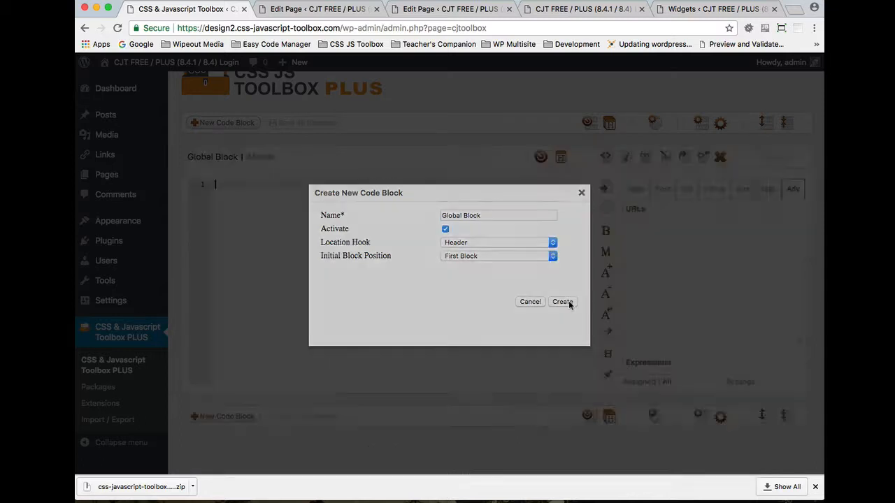
text(Thi)
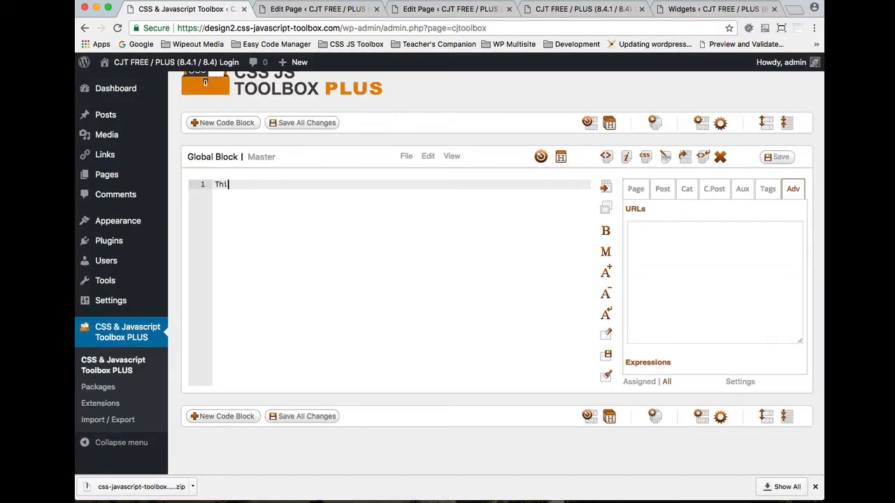
text(s is the global code block)
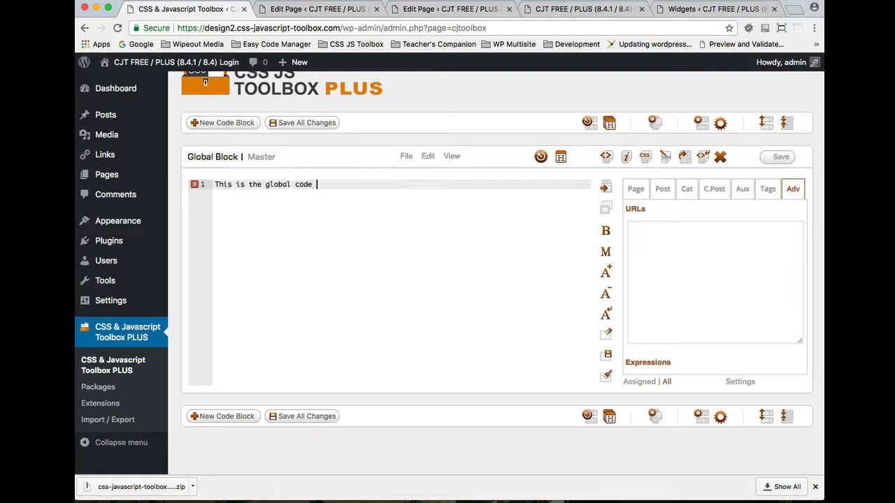
Assign the global code block to Page 1 and save the block.
click(636, 190)
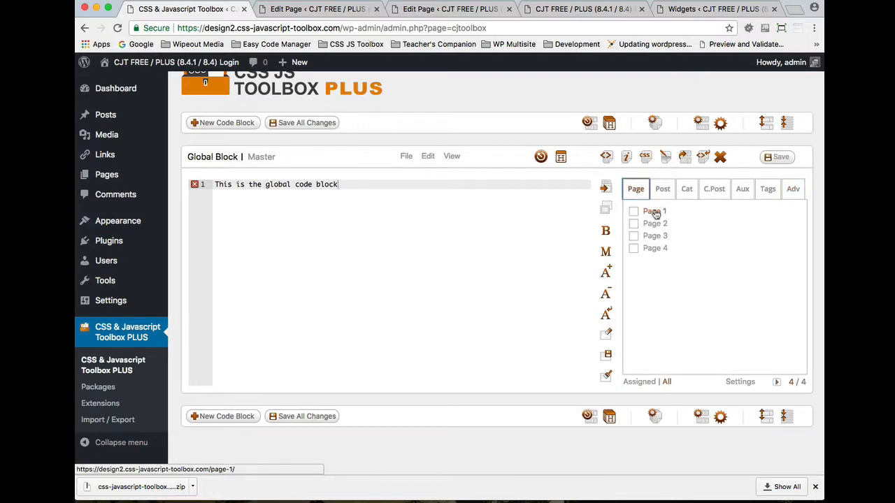
click(652, 213)
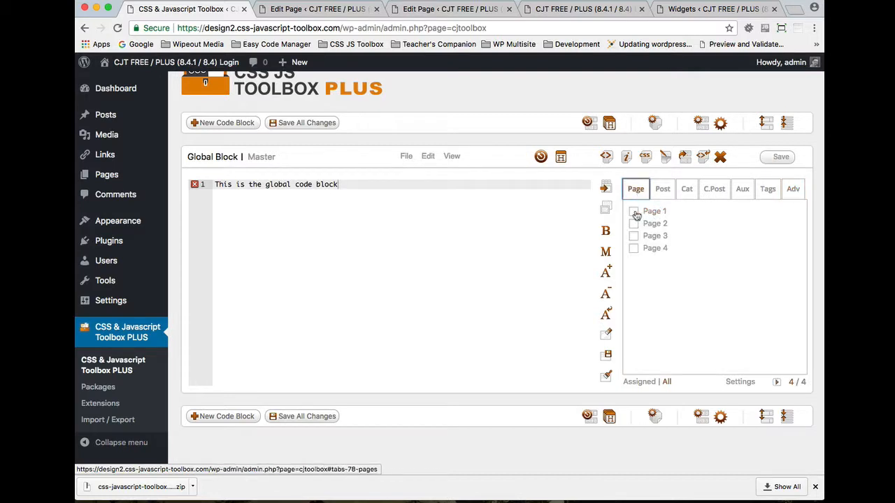
click(778, 157)
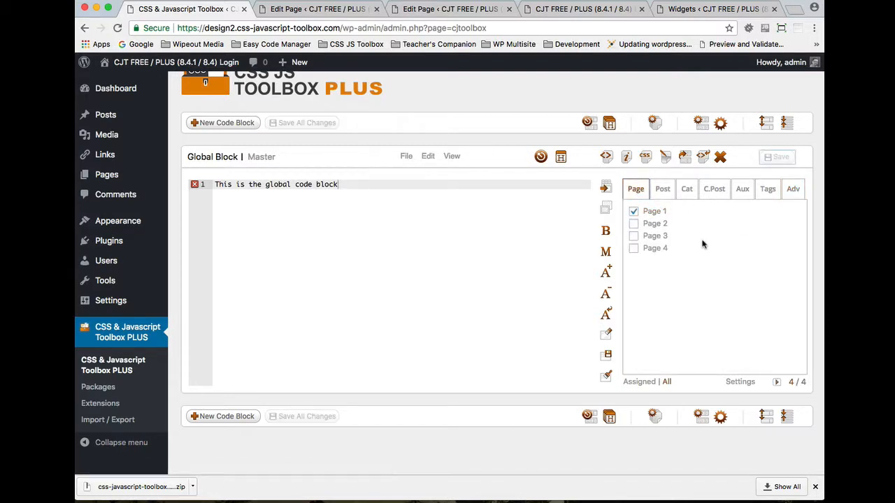
View the live Page 1 to check the global block's output, and open its page source.
click(645, 210)
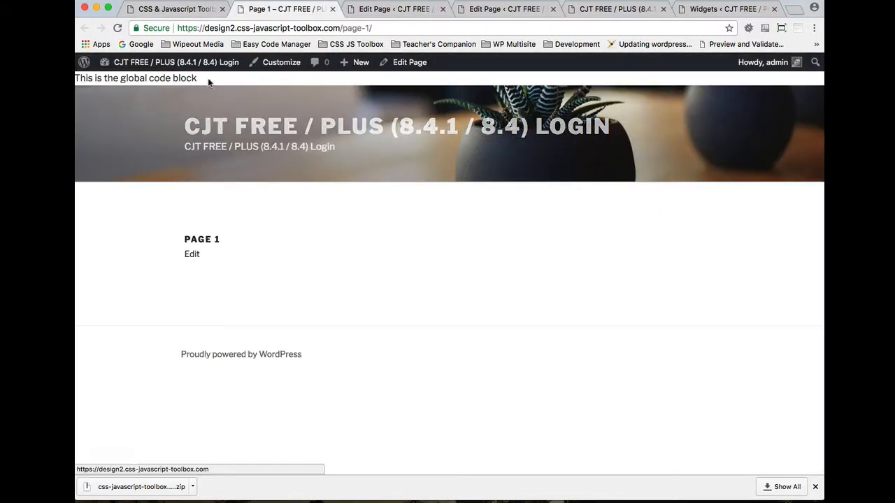
drag(201, 81, 75, 79)
right_click(413, 237)
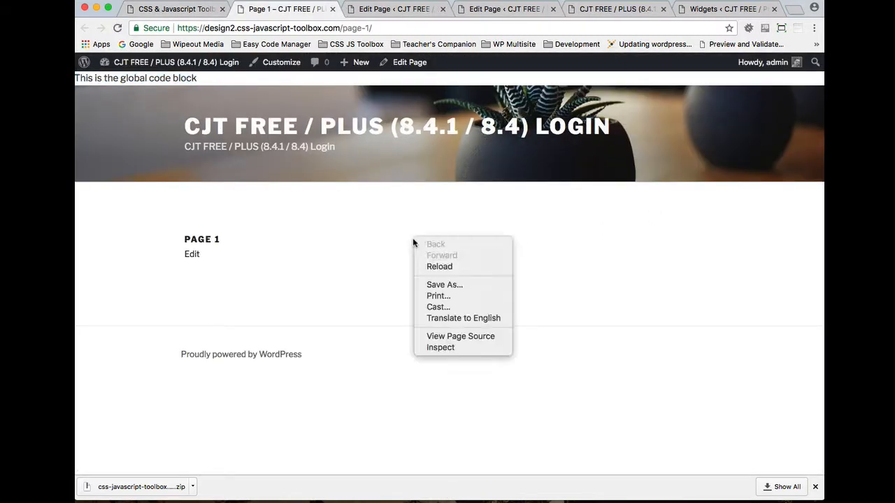
click(451, 339)
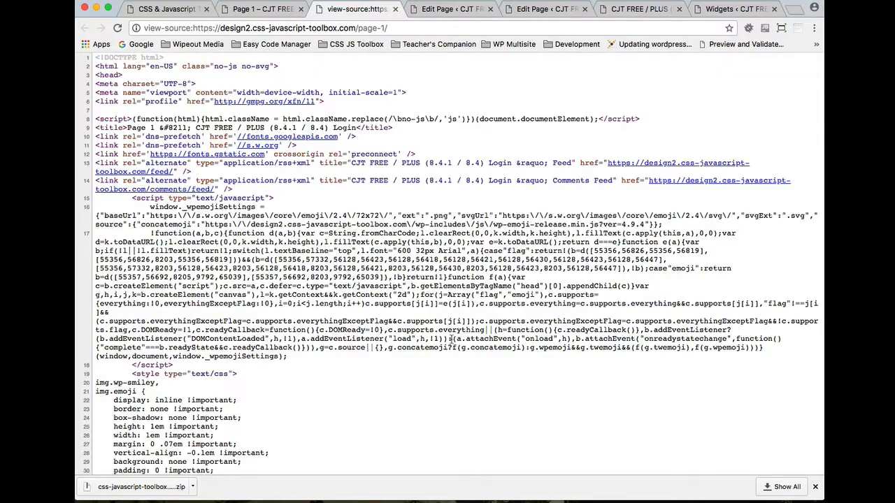
Search the page source for "start" and examine the global block's text, surrounding comments and block name.
key(ctrl+f)
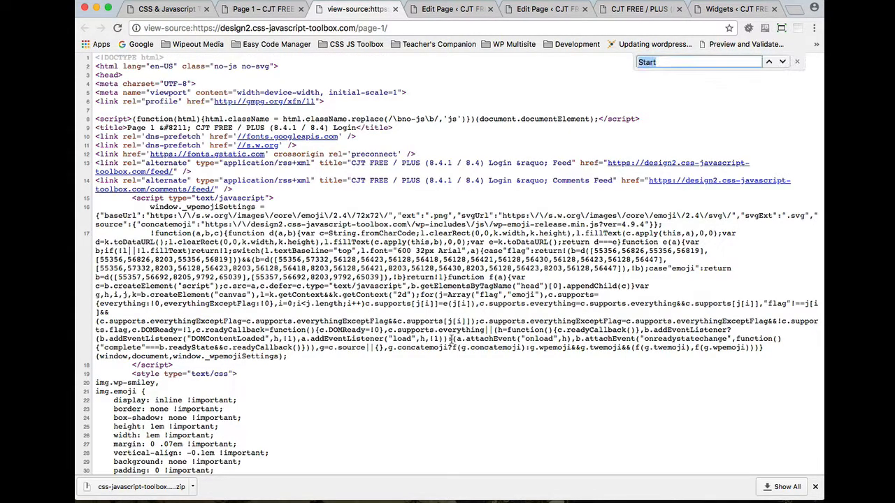
text(start)
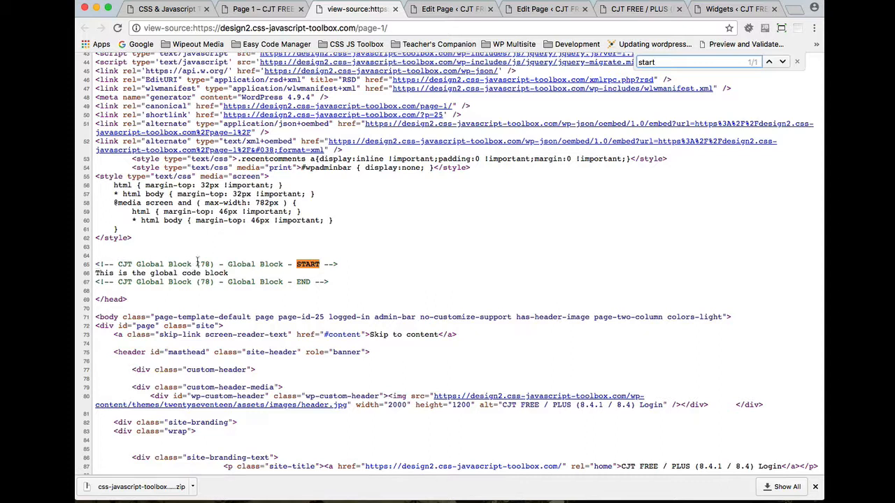
drag(230, 275, 97, 279)
click(337, 263)
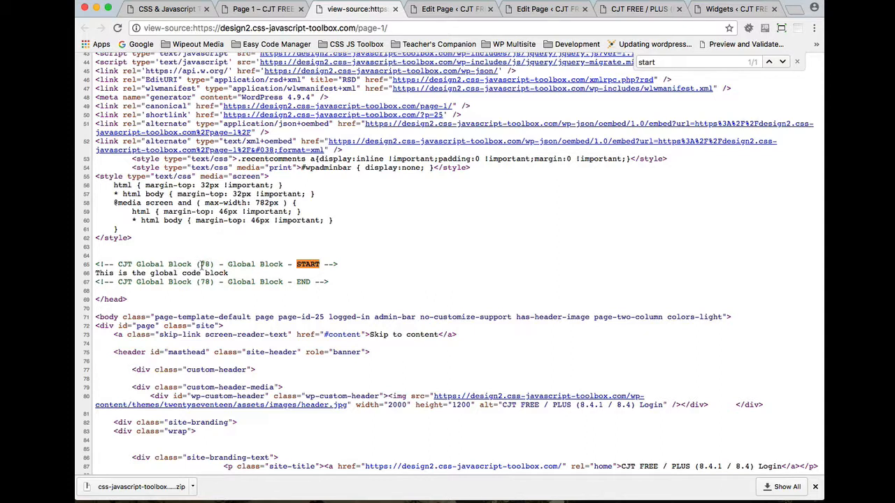
drag(228, 264, 283, 264)
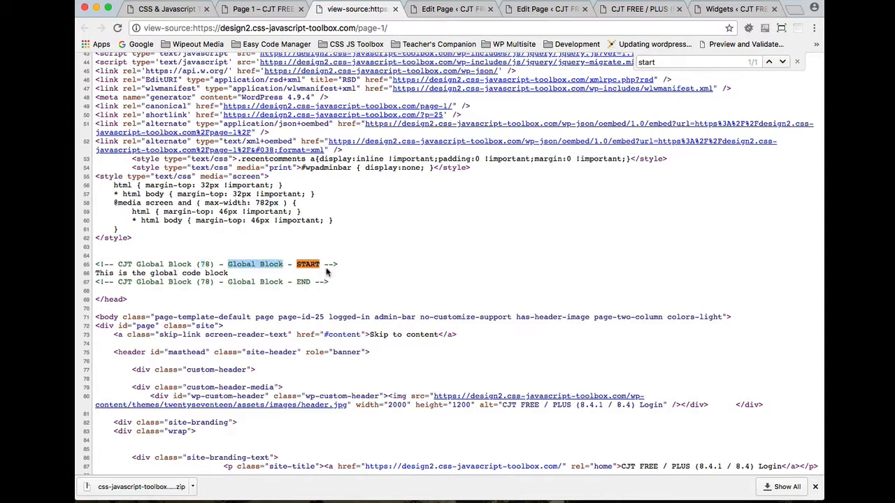
Back in the CSS & JavaScript Toolbox dashboard, create an active header code block named "Shortcode block" in the first block position.
click(170, 9)
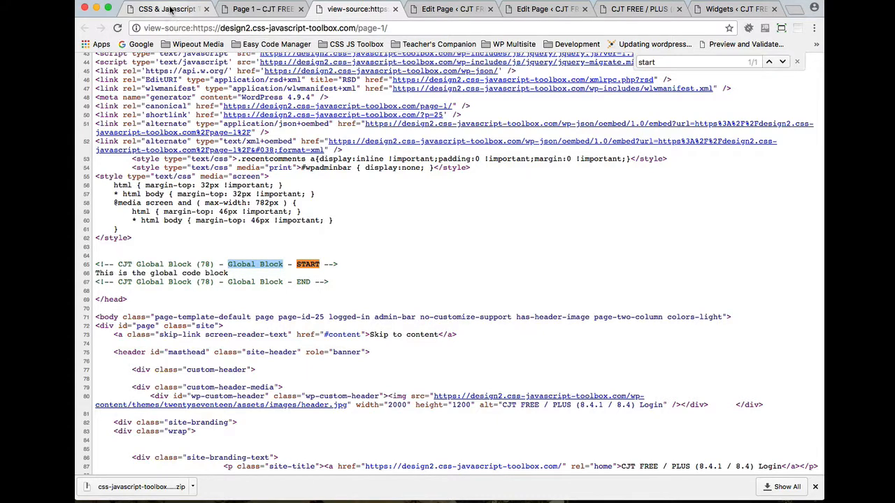
click(236, 123)
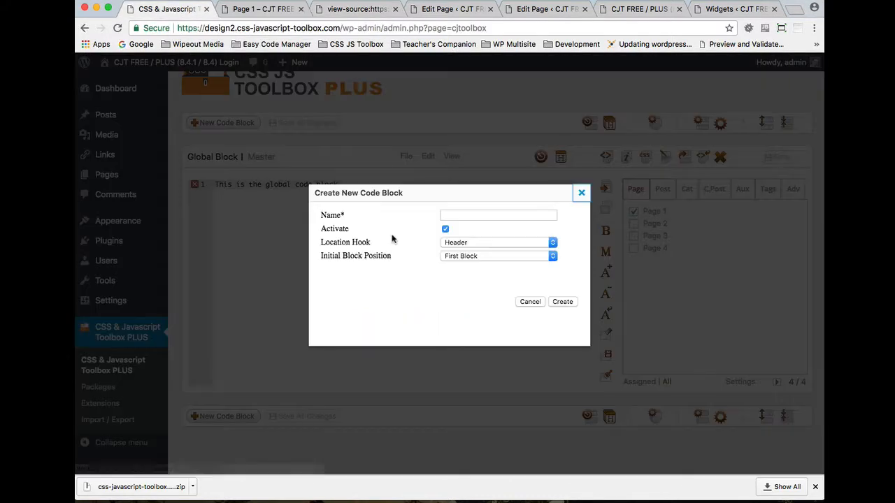
click(465, 215)
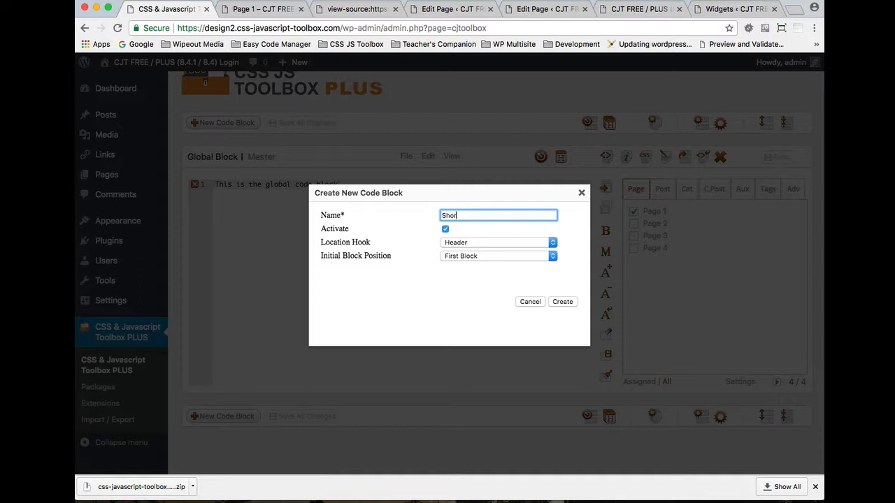
text(Shortcode block)
click(561, 303)
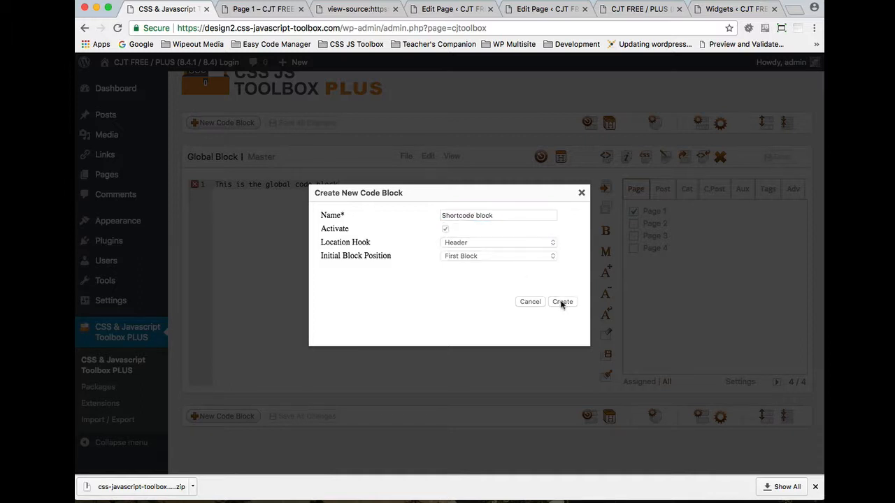
Enter "This is the shortcode block" as the new block's code and save it without assigning it to any page.
text(T)
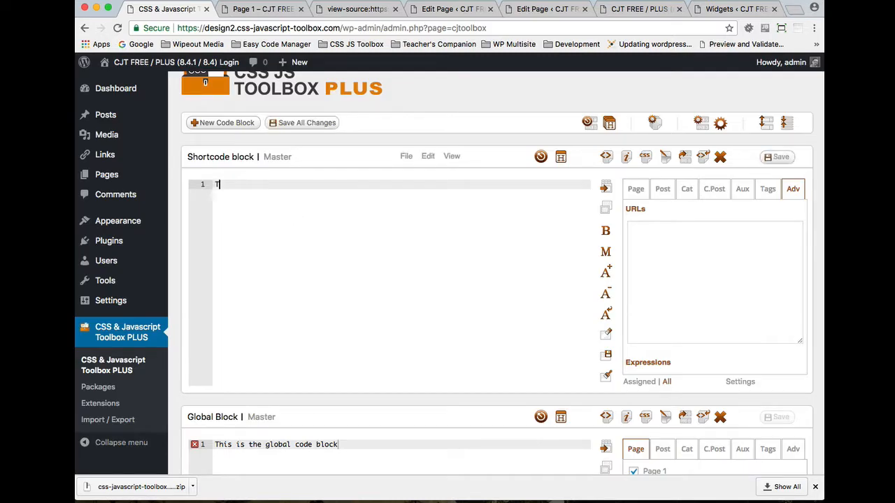
text(his is the shortco)
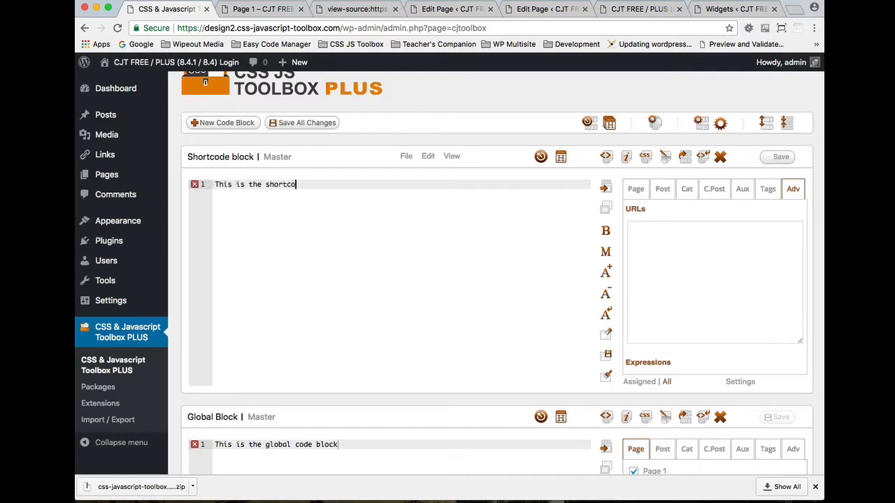
text(de block)
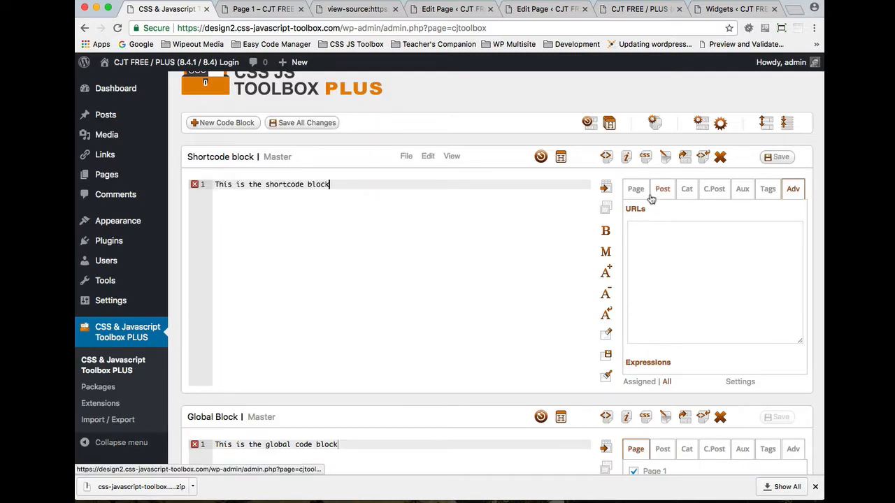
click(635, 190)
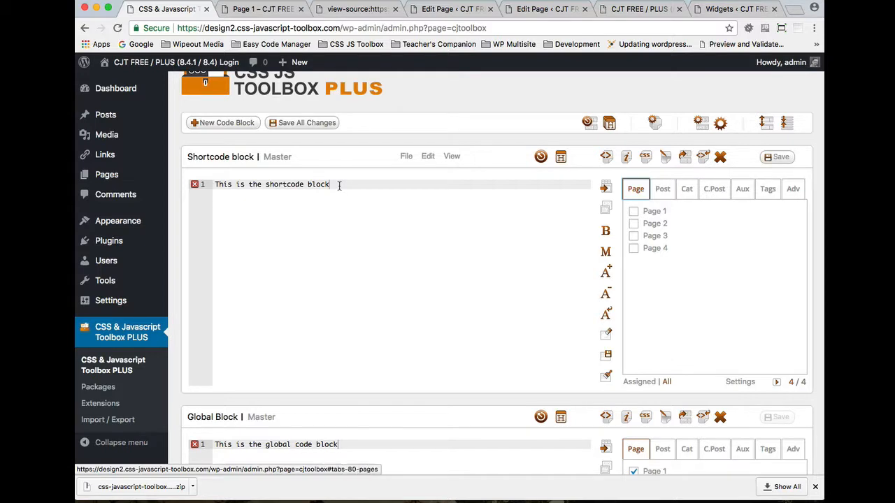
click(778, 156)
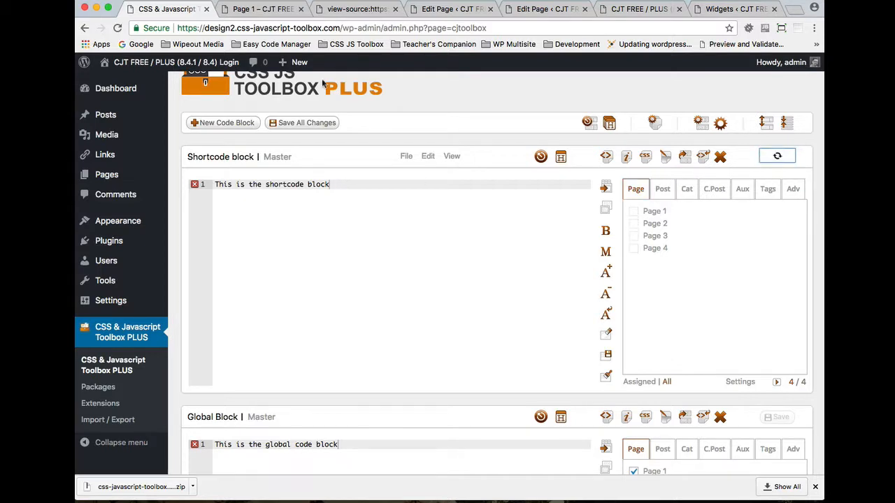
Close the two leftover Edit Page tabs and open Page 1 for editing from its live view.
click(283, 9)
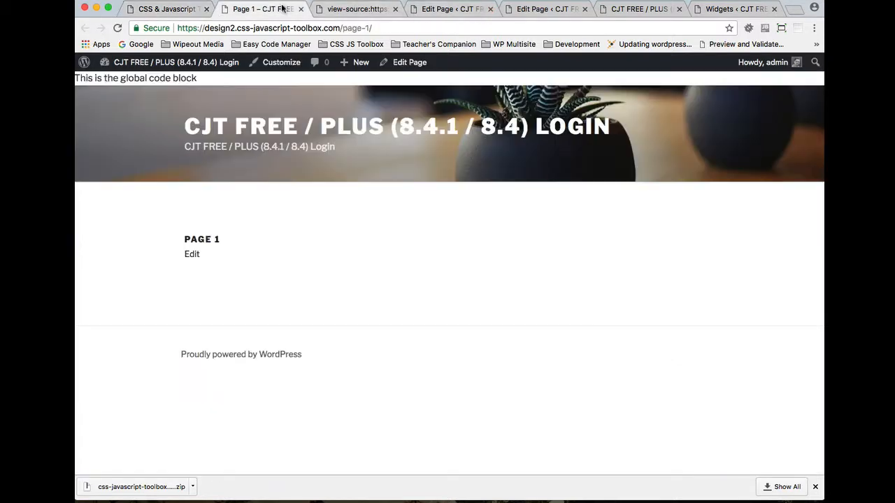
click(462, 9)
click(489, 8)
click(489, 8)
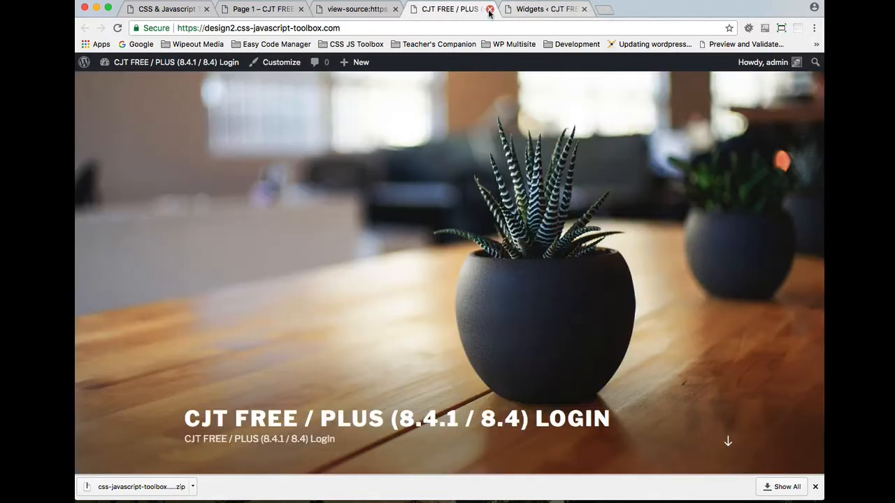
click(318, 9)
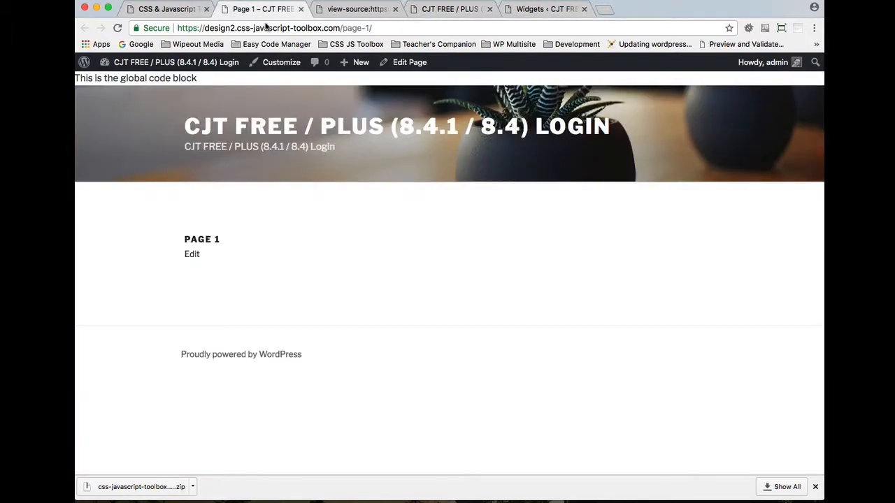
click(407, 62)
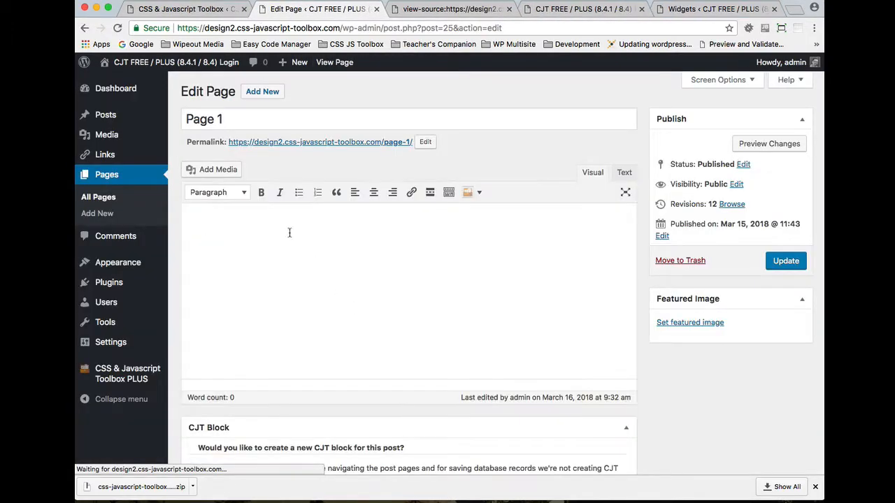
Insert the shortcode for "Shortcode block" into Page 1's content and update the page.
click(271, 222)
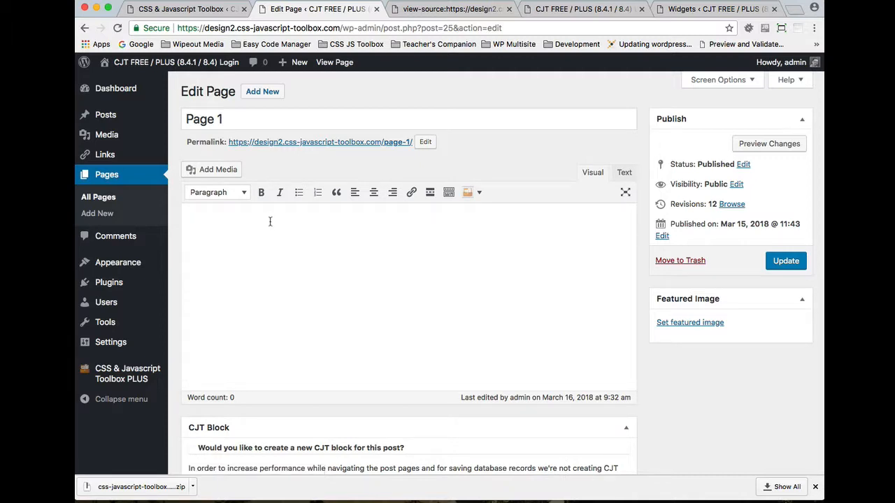
click(480, 193)
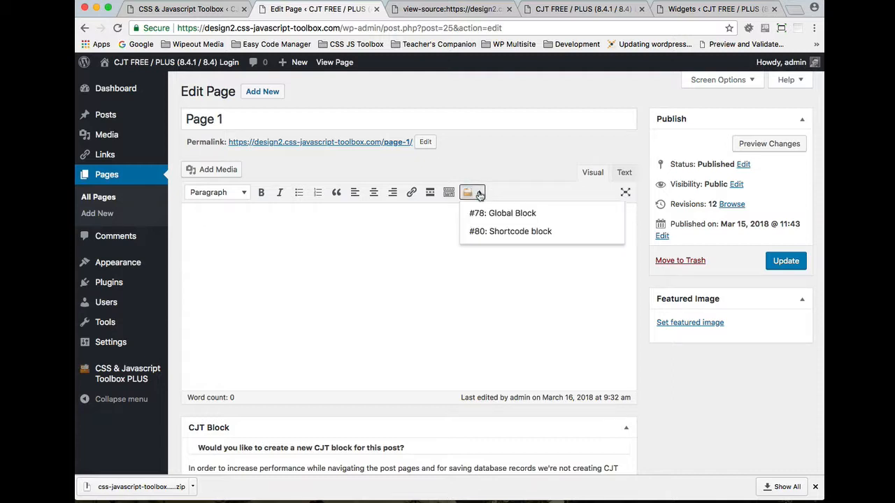
click(510, 233)
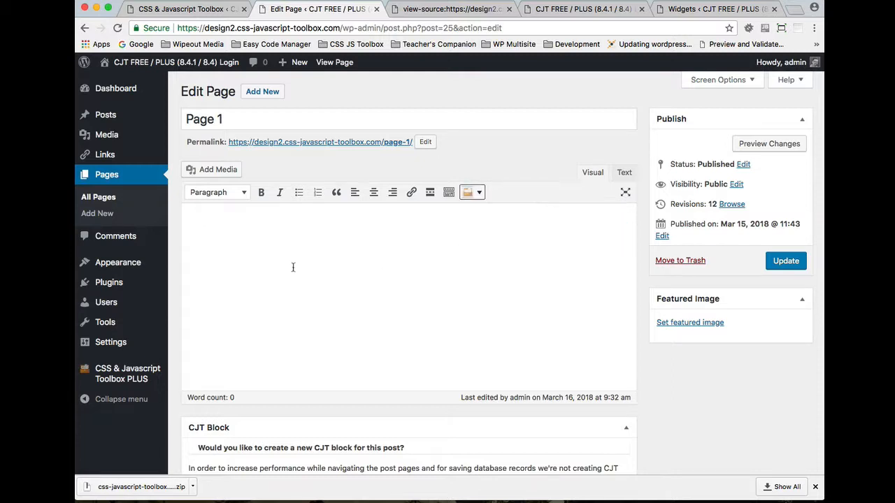
click(785, 261)
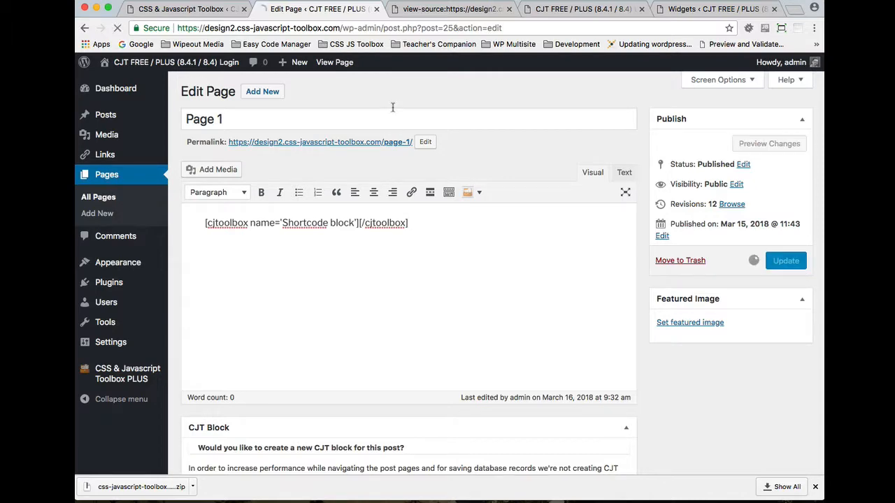
Reload Page 1's source and go to the second match for "start" to examine the shortcode block's output.
click(473, 9)
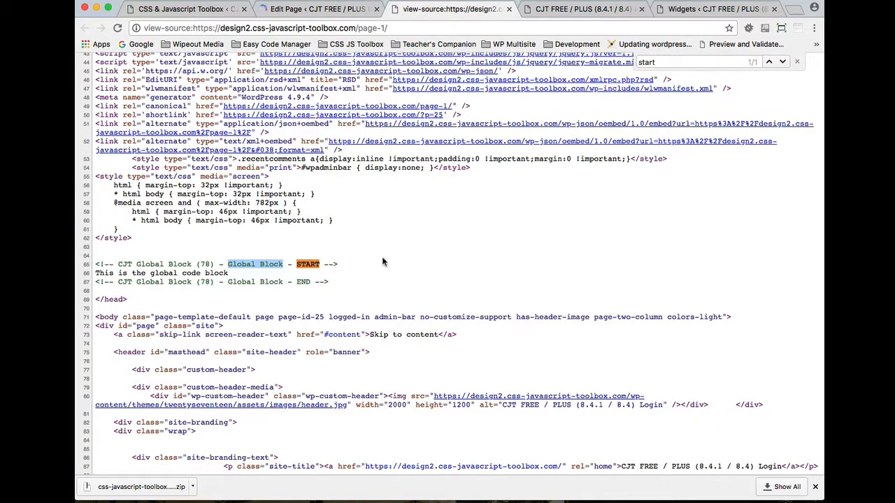
key(super+r)
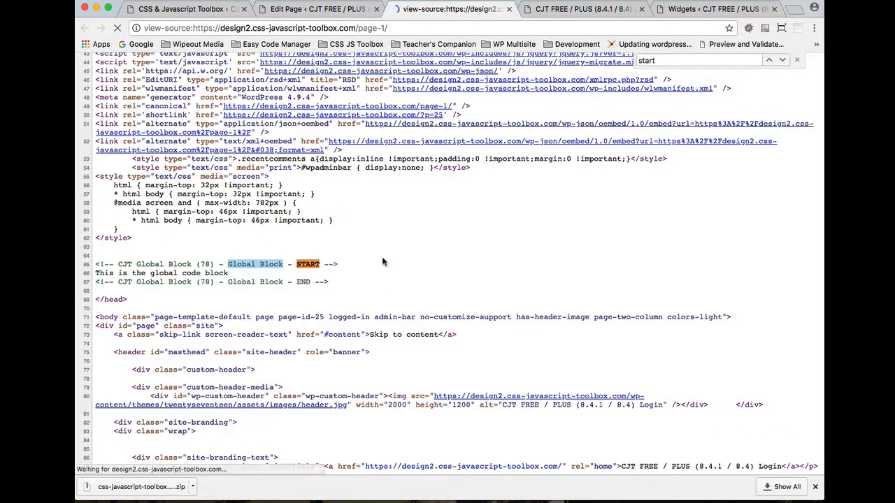
key(super+f)
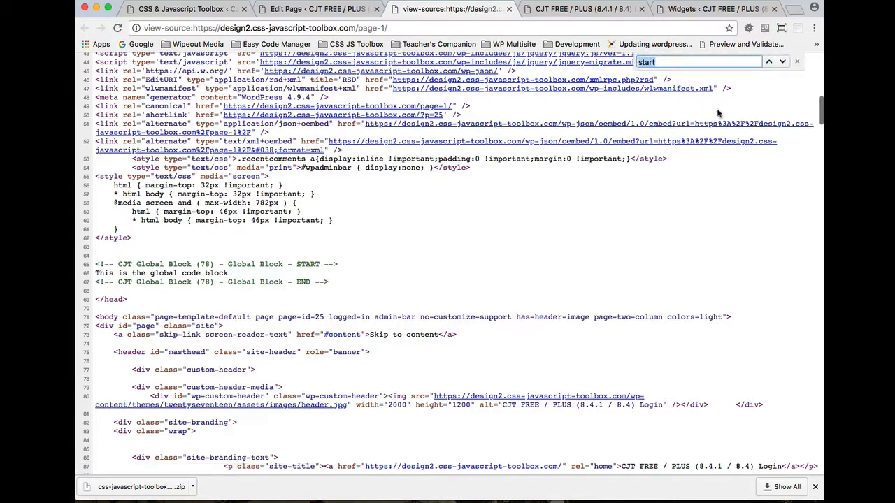
click(782, 62)
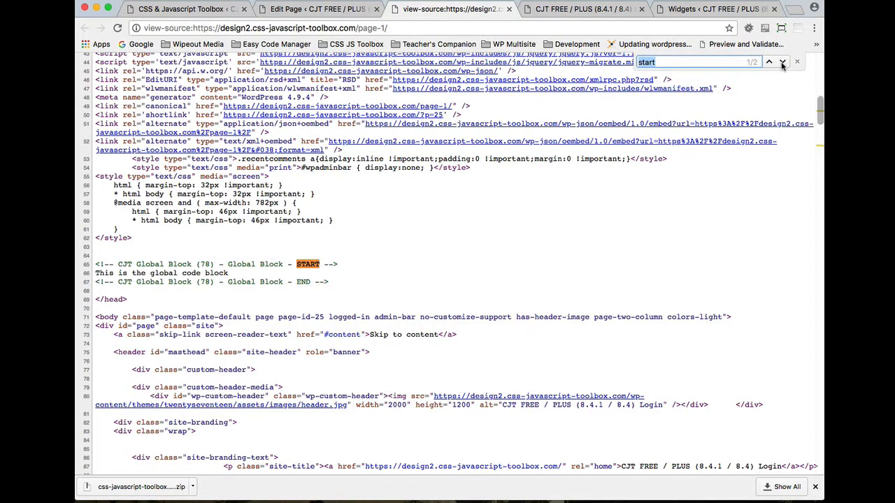
click(782, 62)
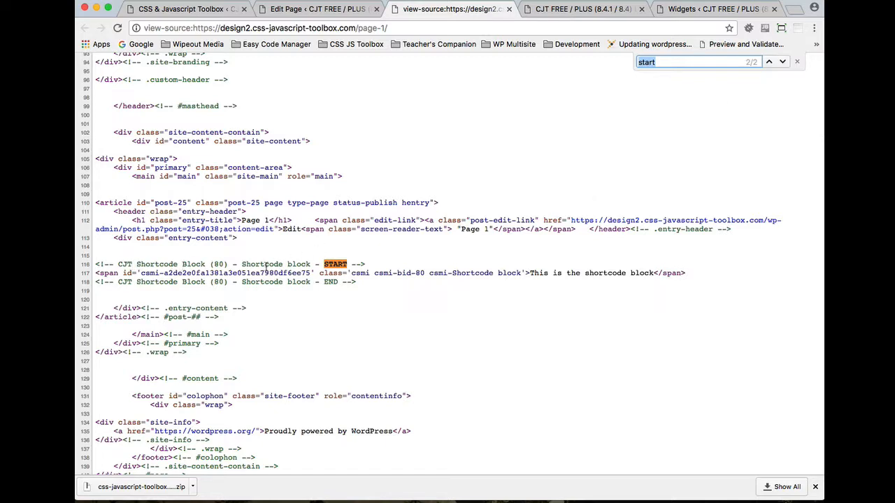
Examine the shortcode block's text inside its span element in Page 1's source.
drag(533, 274, 651, 274)
click(605, 307)
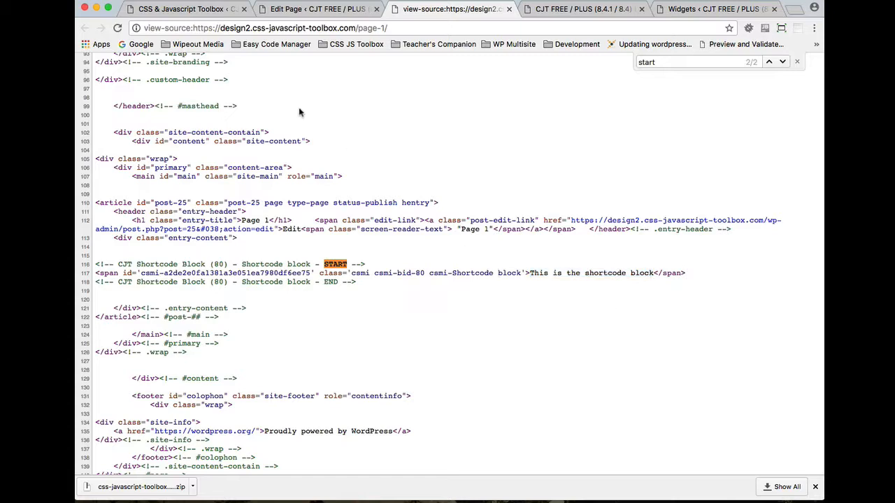
Create a new active code block named "Metabox block" with the Header location hook as the first block.
click(200, 13)
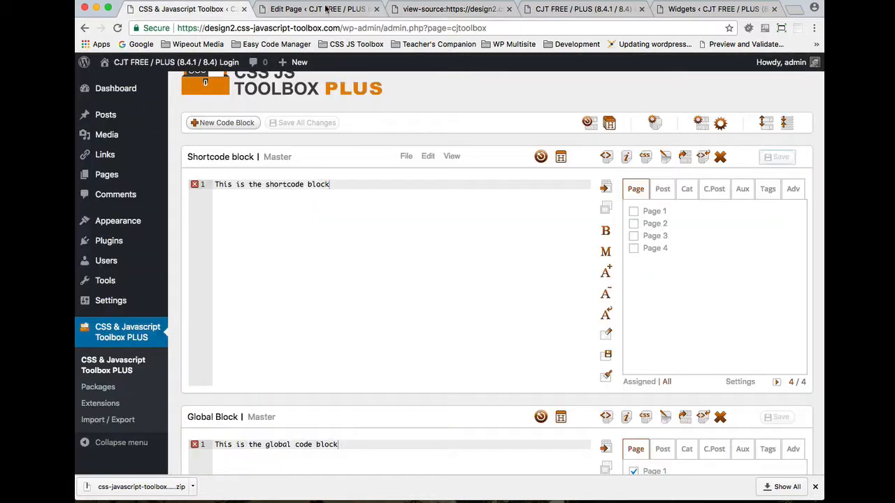
click(222, 123)
click(454, 214)
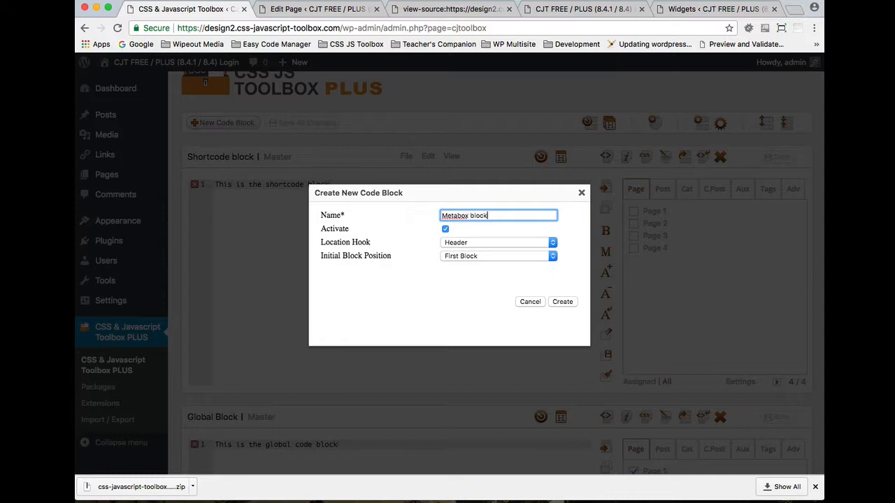
click(562, 302)
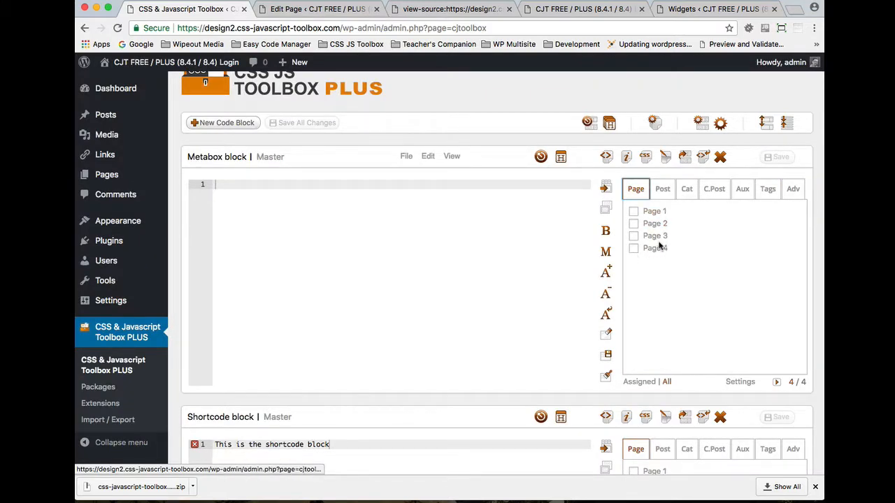
Return to editing Page 1 and create a CJT block metabox for it, accepting the confirmation.
click(451, 10)
click(318, 9)
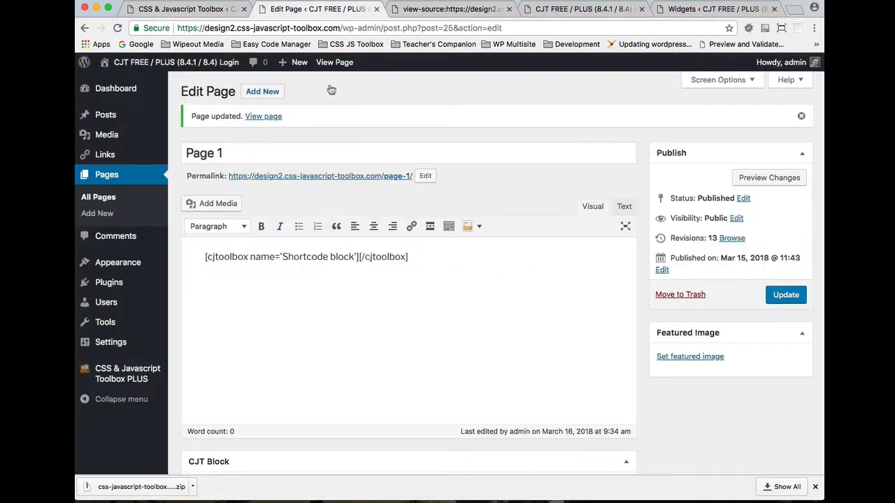
scroll(426, 259, down, 4)
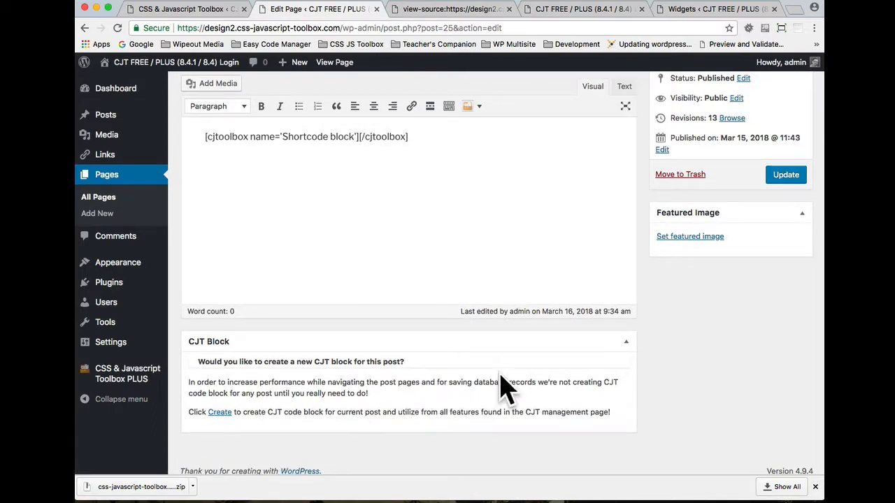
click(219, 413)
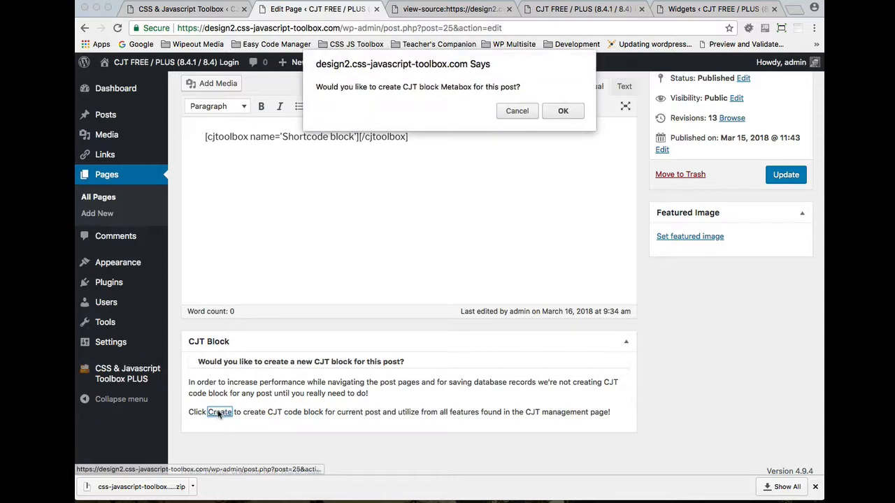
click(562, 106)
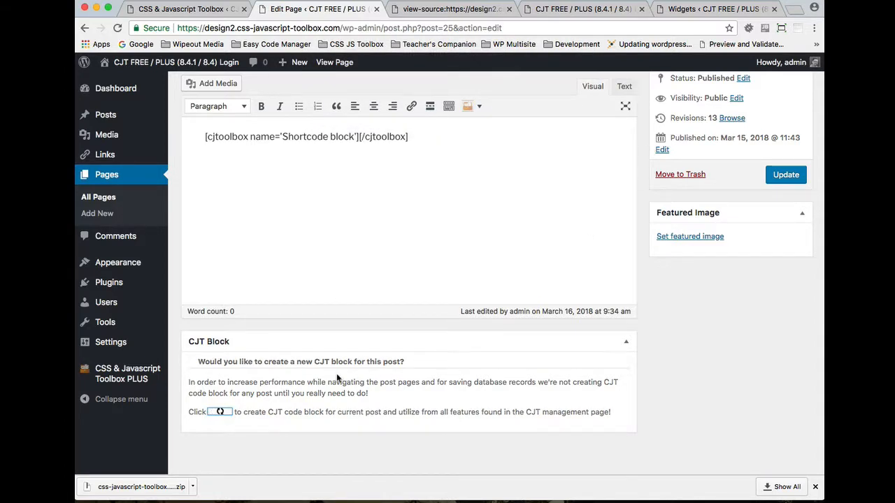
Enter "This is the metabox block" as the code of Page 1's CJT metabox block and save the block.
scroll(310, 375, down, 2)
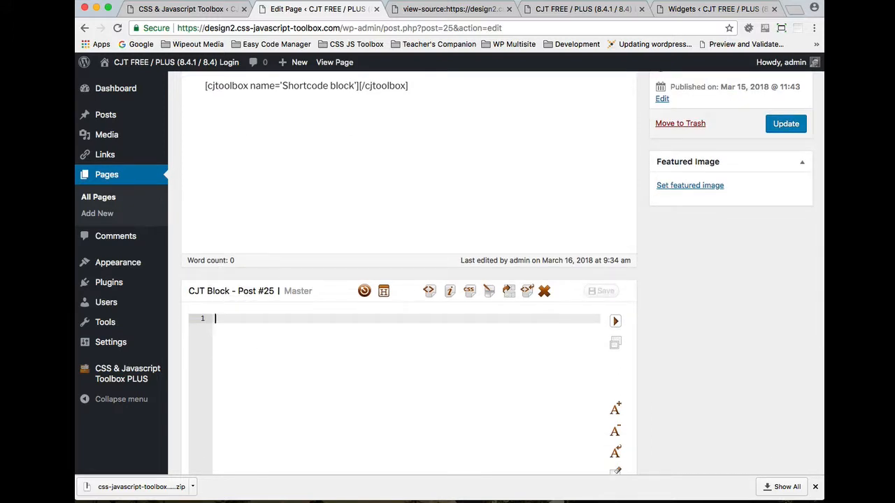
text(This is the )
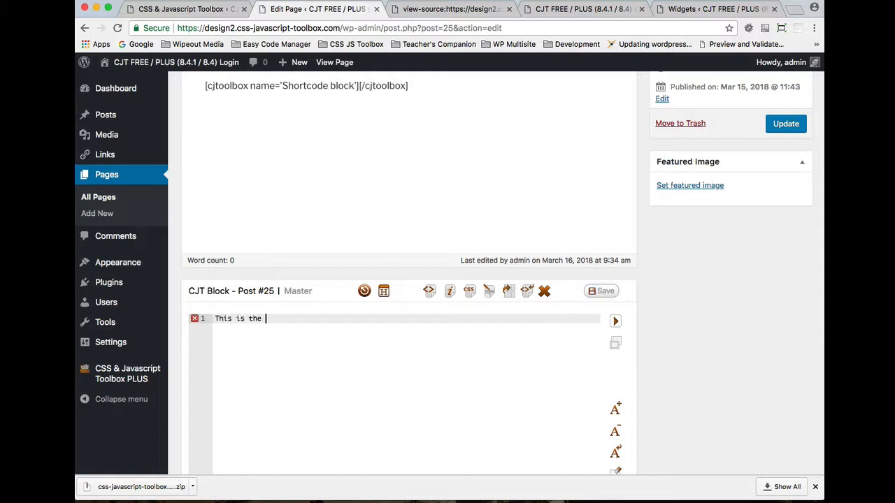
text(metabox block)
click(604, 293)
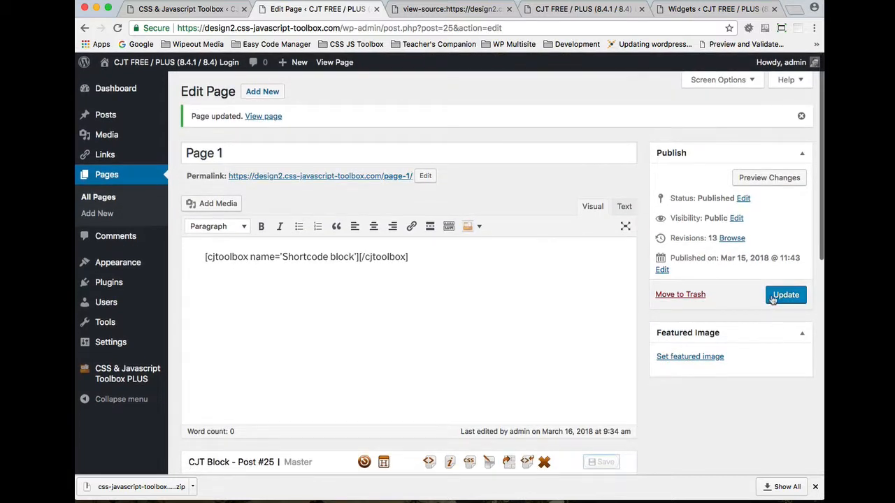
Reload Page 1's source and find "start" to examine how the metabox block is output alongside the global block.
click(475, 12)
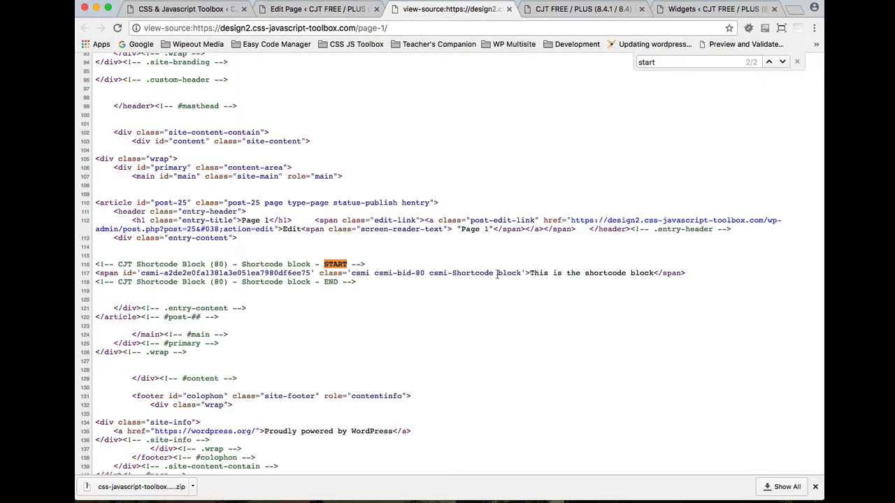
key(super+r)
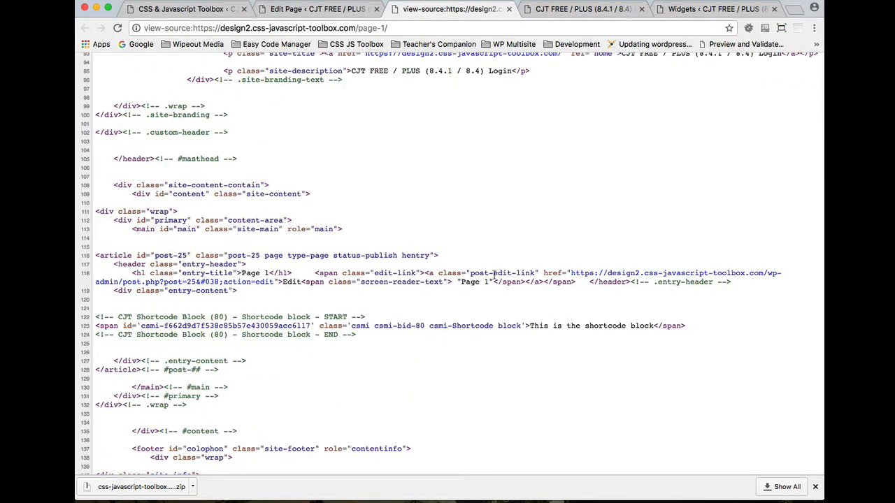
key(super+f)
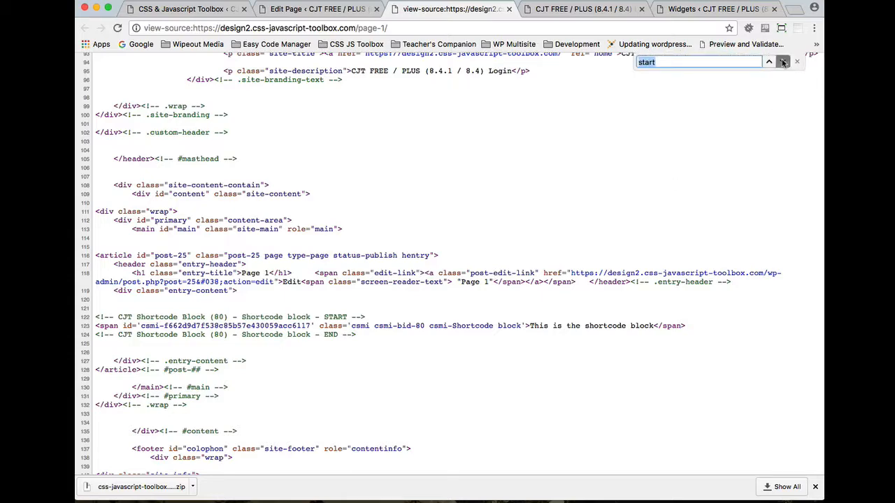
click(782, 62)
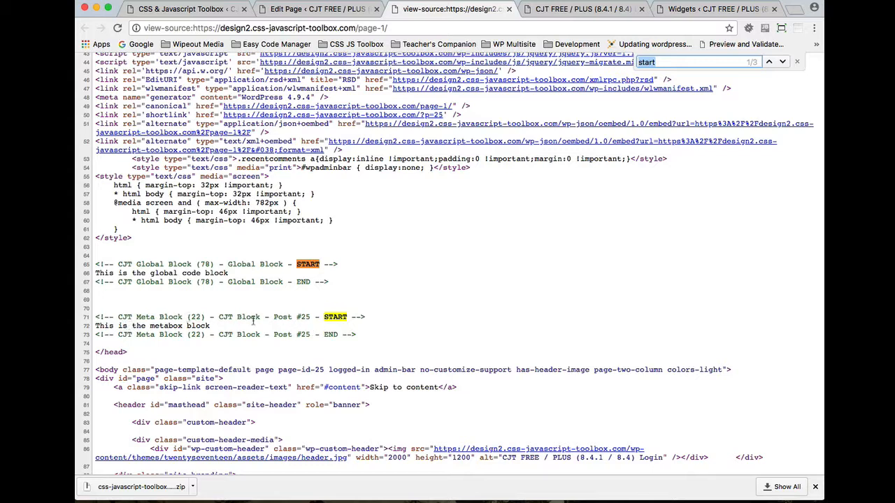
mouse_move(220, 318)
mouse_down()
mouse_move(312, 318)
mouse_move(226, 318)
mouse_up()
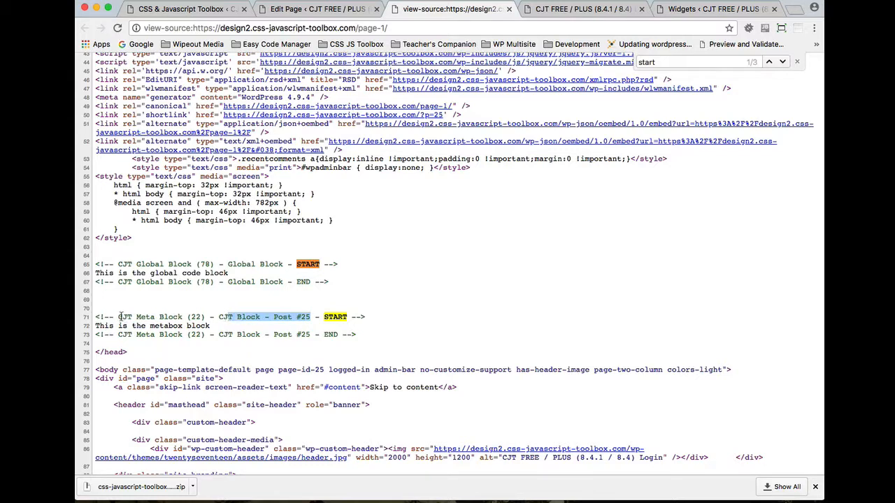
drag(119, 318, 181, 316)
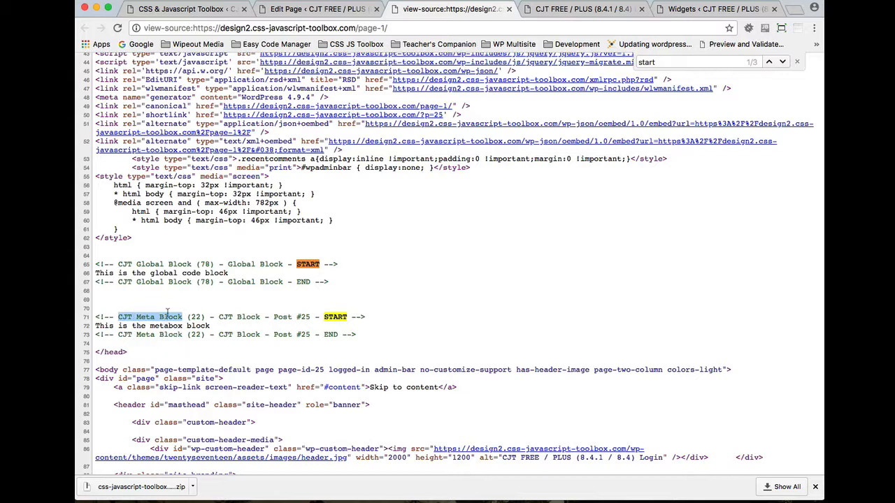
click(423, 257)
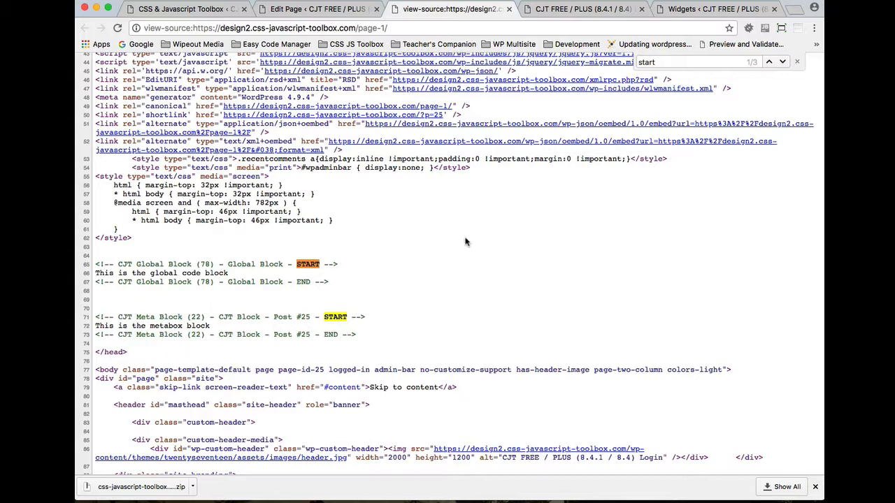
Go through the remaining "start" matches in Page 1's source to compare the metabox, shortcode and global block outputs.
key(super+f)
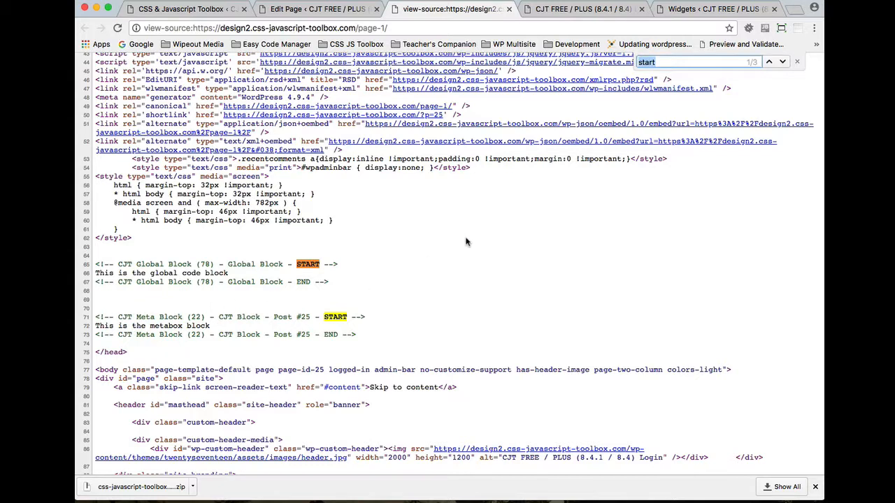
click(783, 63)
click(784, 63)
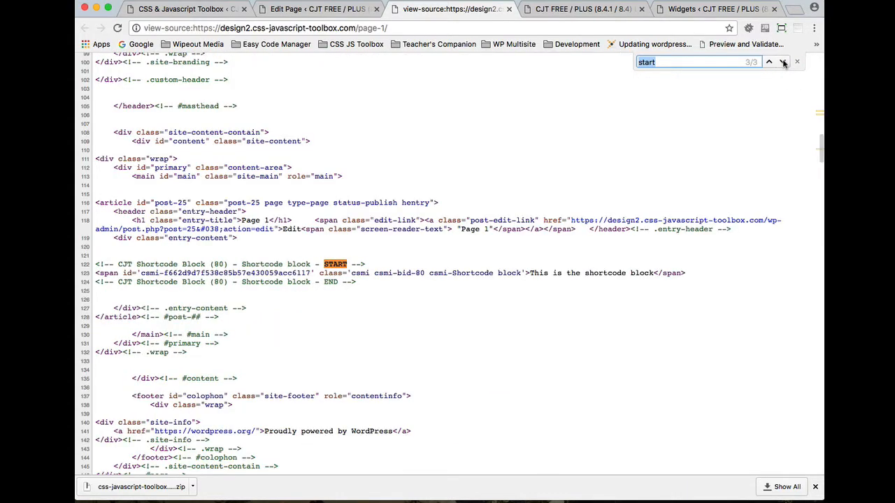
click(784, 62)
click(771, 62)
Open the Widgets page in a new tab and add the CJT Block Widget Linker to the Blog Sidebar.
click(180, 10)
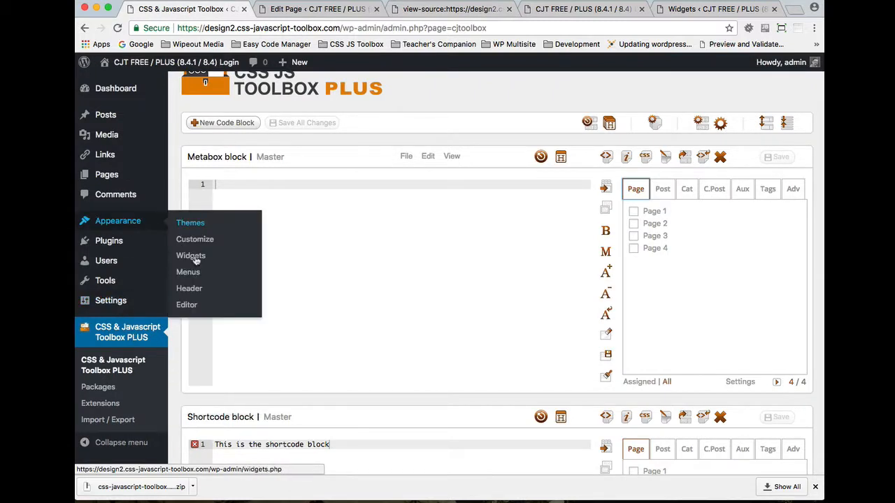
super+click(189, 256)
click(285, 8)
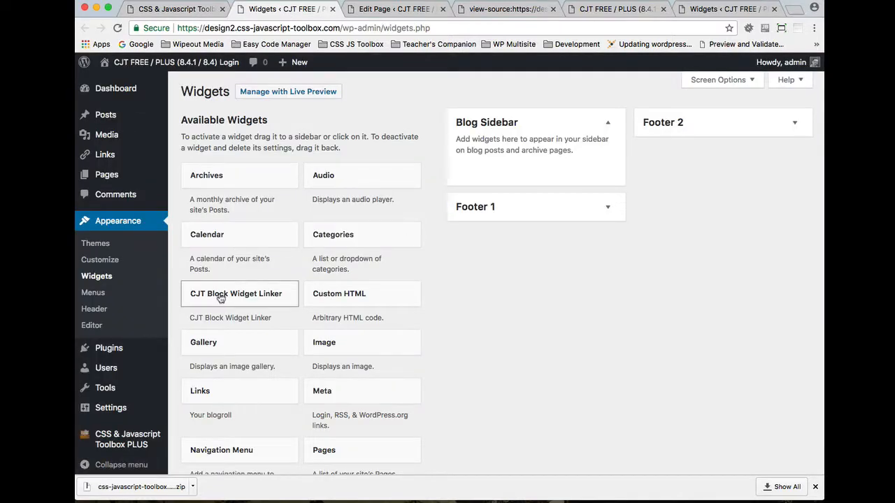
drag(221, 297, 514, 176)
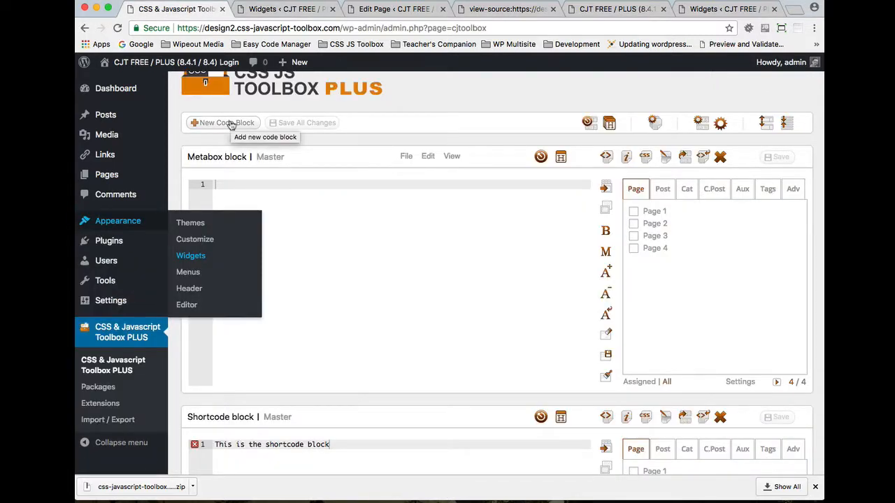
Create another active code block named "Widget block" with the Header location hook as the first block.
click(231, 124)
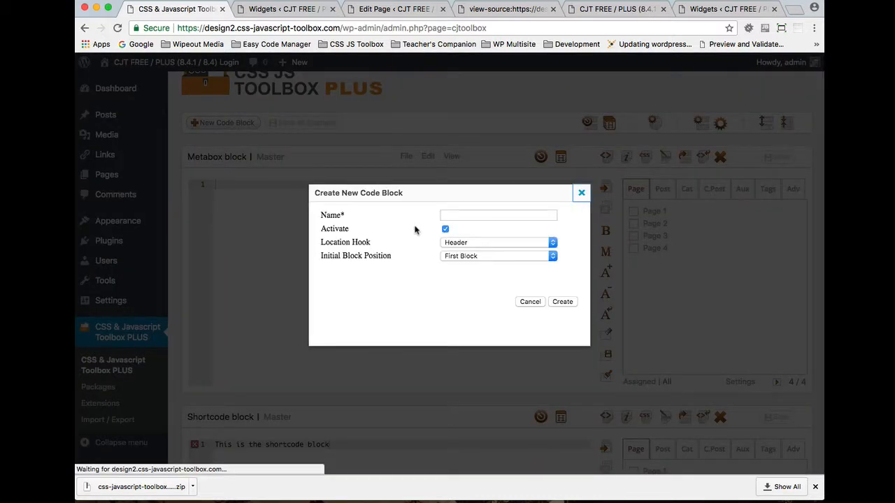
click(481, 214)
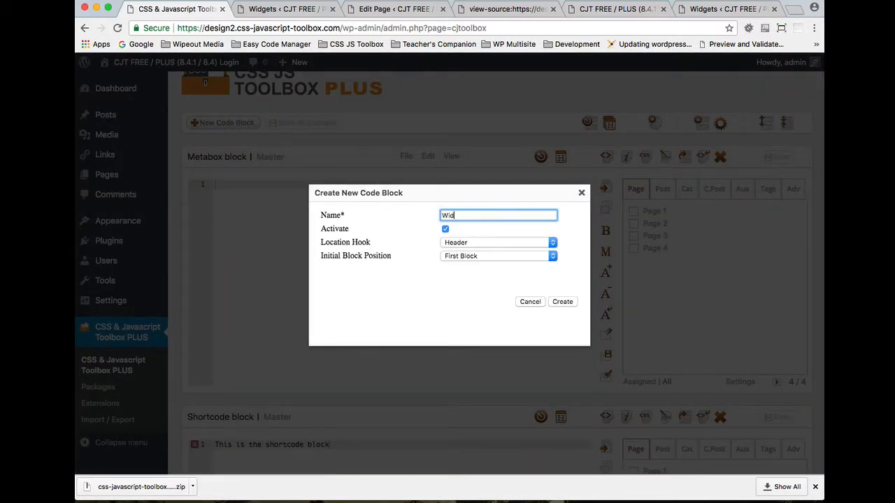
click(555, 302)
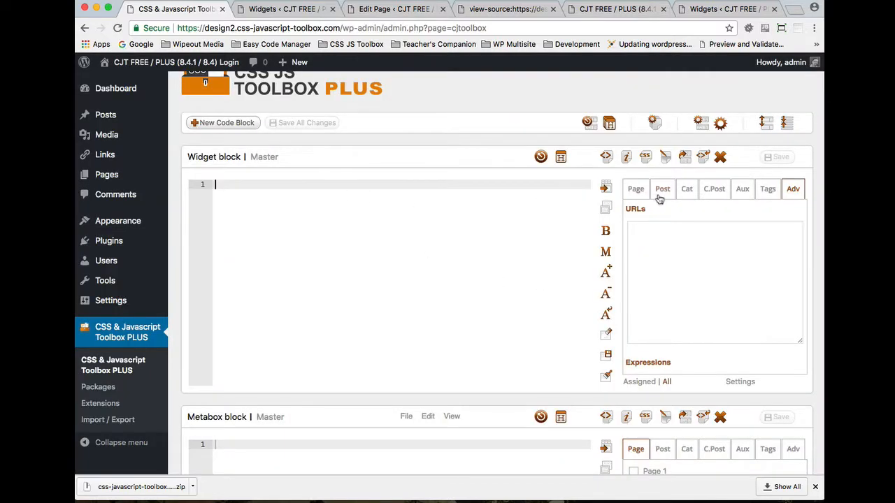
Assign the Widget block to Post 1, enter "This is the widget block" as its code and save it.
click(661, 192)
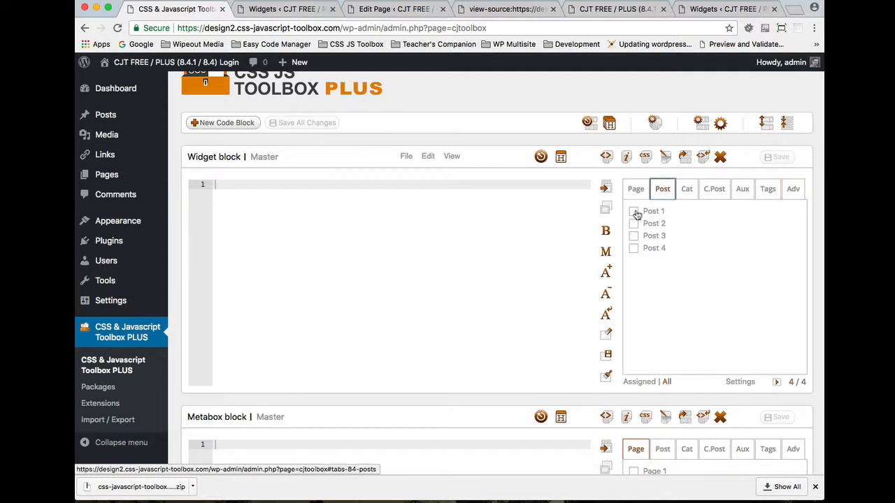
click(634, 213)
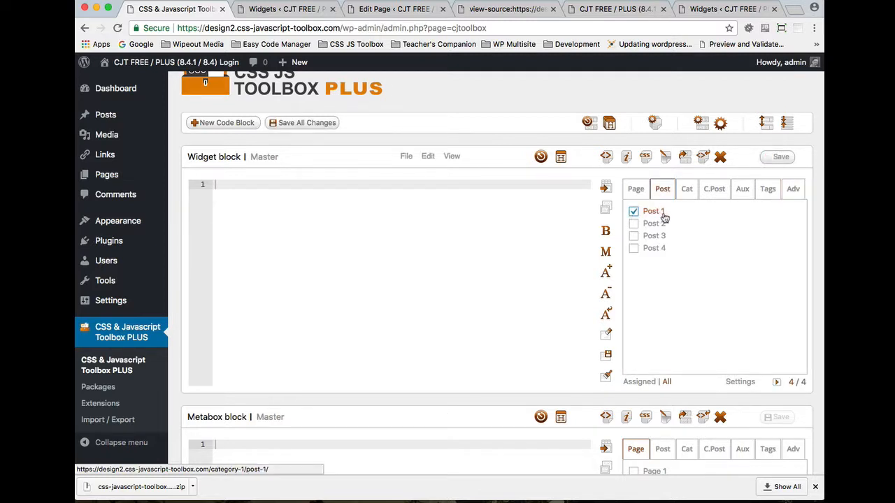
click(787, 160)
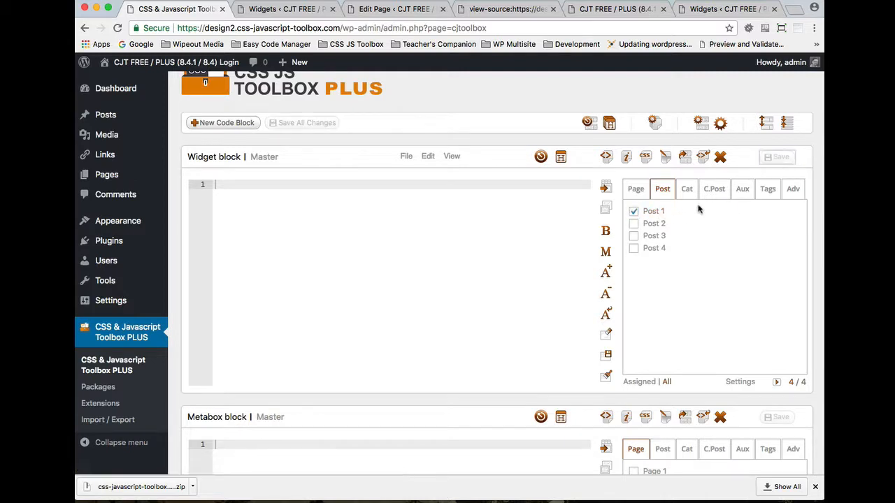
text(T)
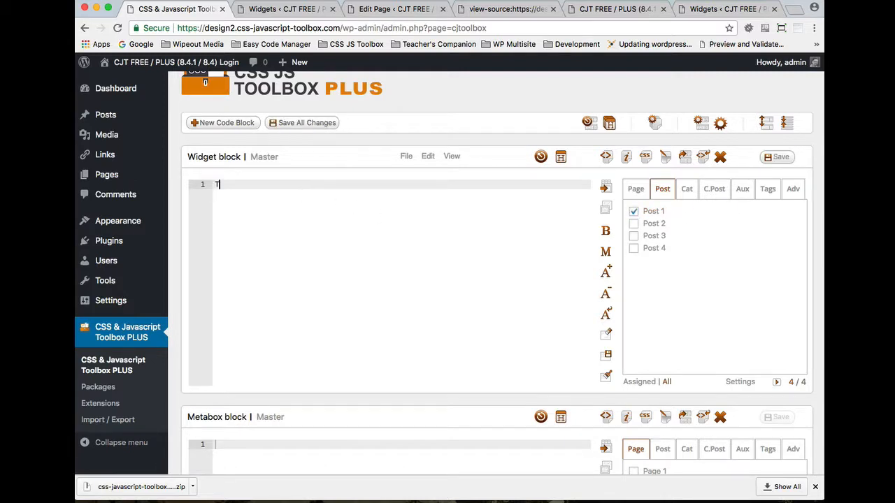
text(his is the widget block)
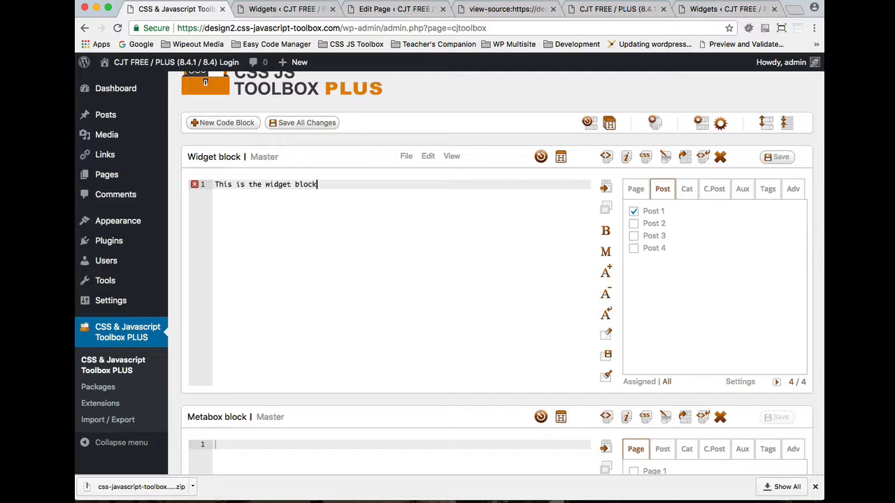
click(776, 157)
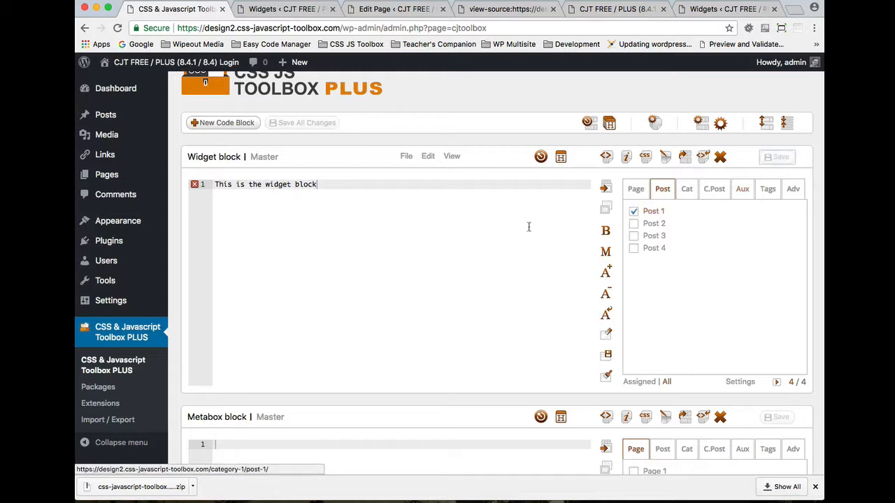
Switch to the Widgets page that shows the CJT Block Widget Linker settings.
click(274, 10)
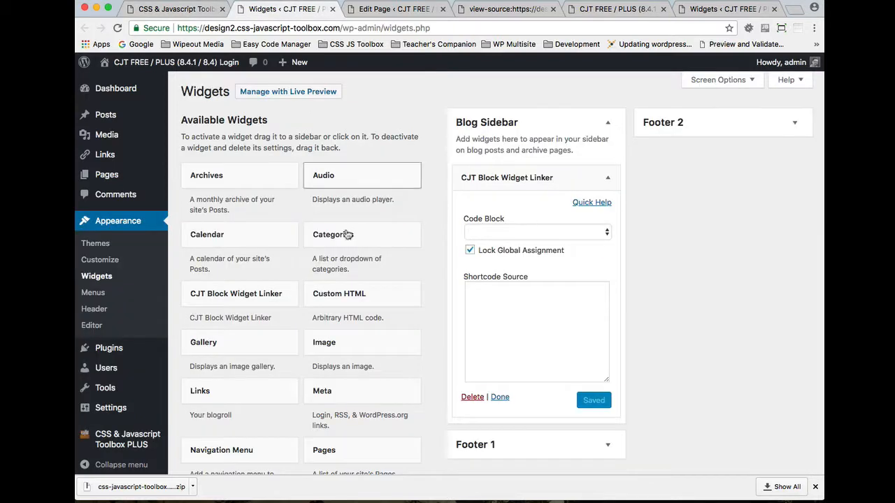
click(506, 233)
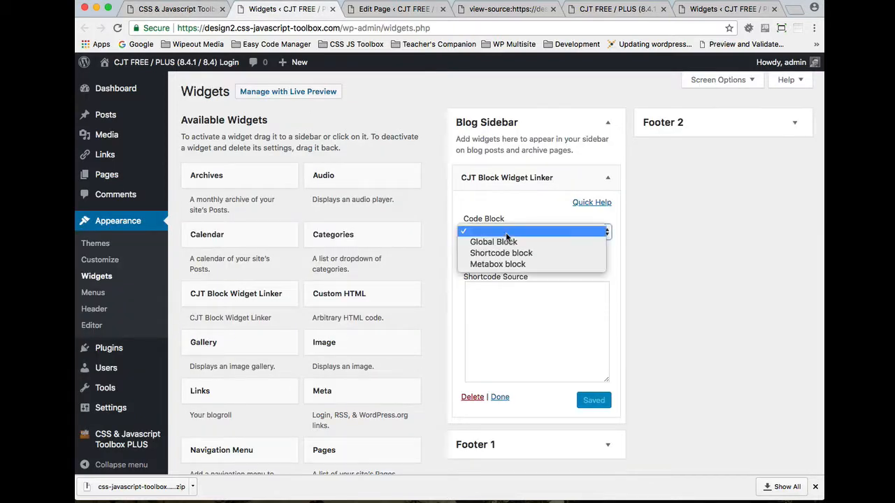
click(535, 264)
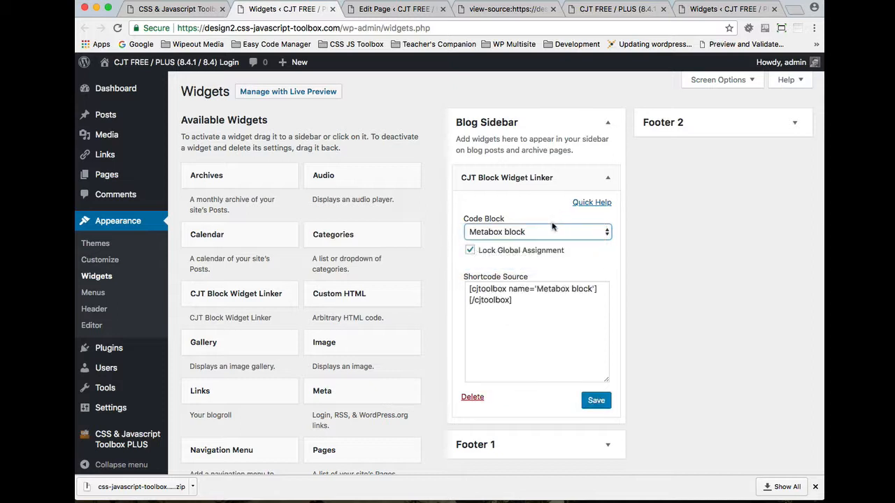
drag(528, 299, 464, 288)
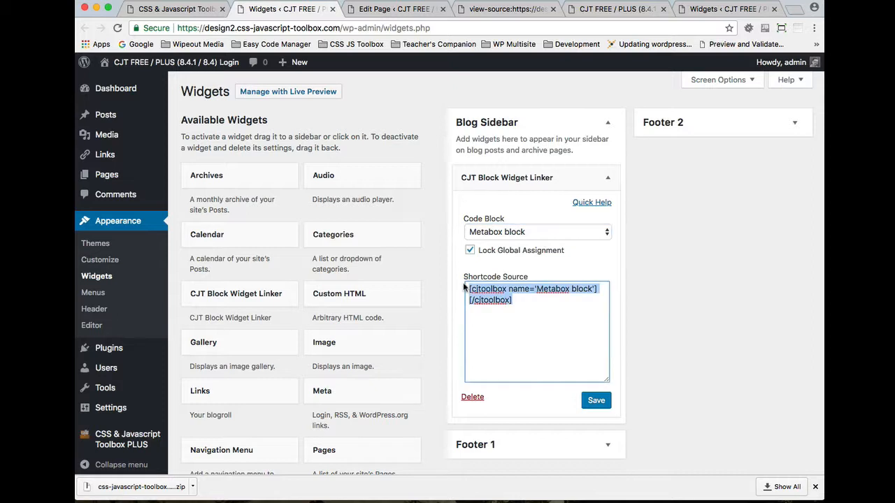
key(BackSpace)
click(553, 230)
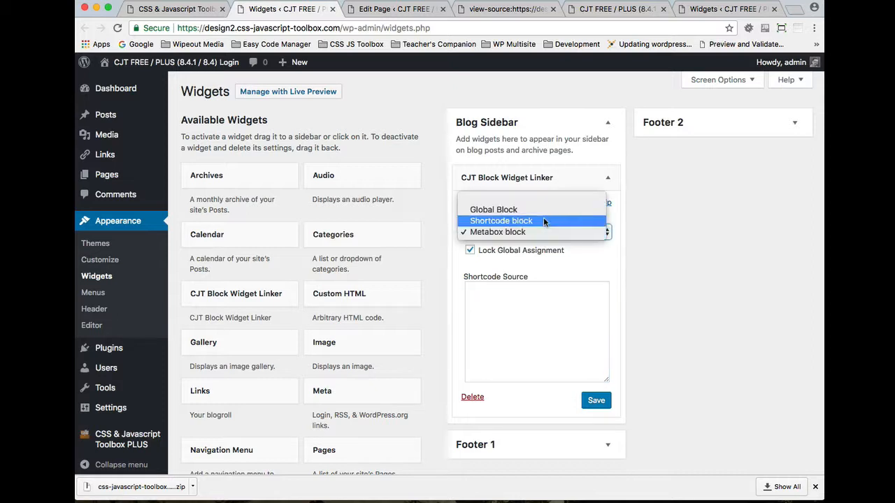
click(630, 266)
Reload the Widgets page without keeping unsaved changes, link the Blog Sidebar's CJT Block Widget Linker to Widget block and save it.
key(super+r)
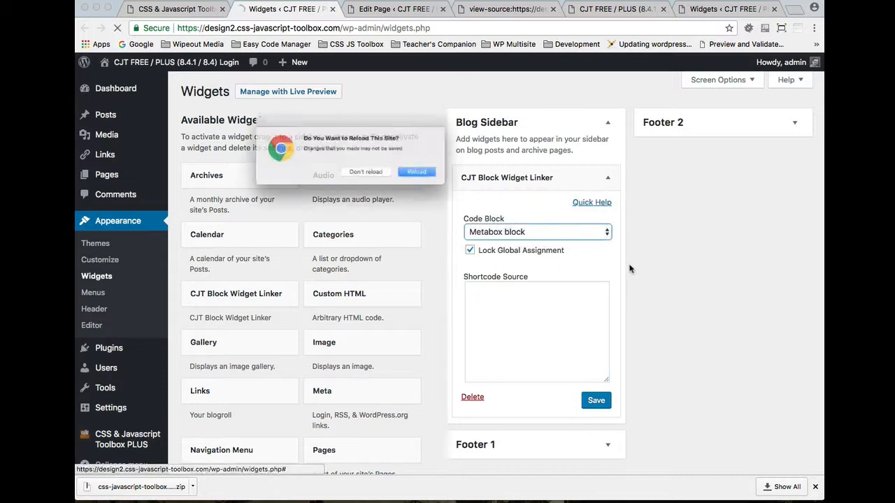
click(428, 181)
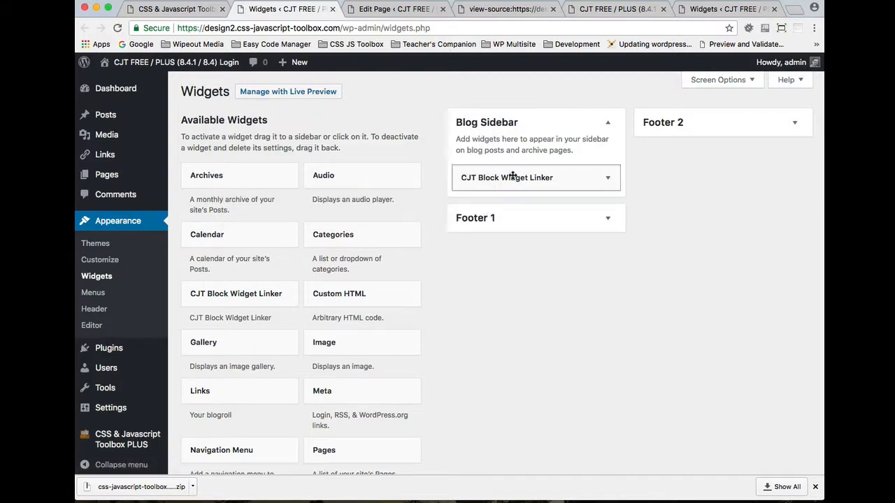
click(607, 179)
click(575, 233)
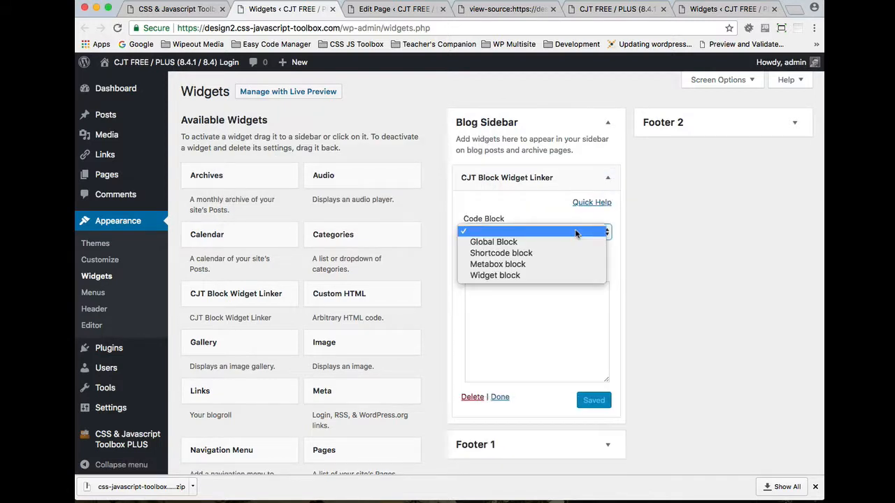
click(518, 276)
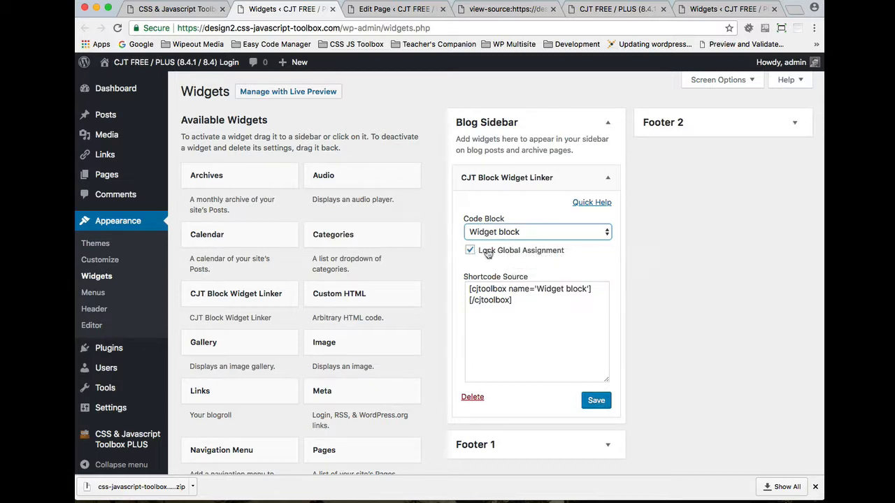
click(595, 401)
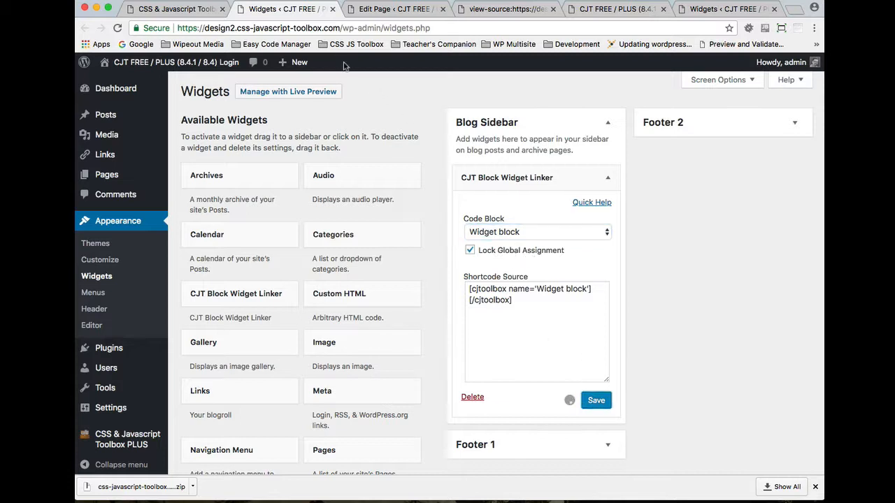
Open Post 1 from the Widget block's post assignments and check the block's text in the sidebar.
click(391, 9)
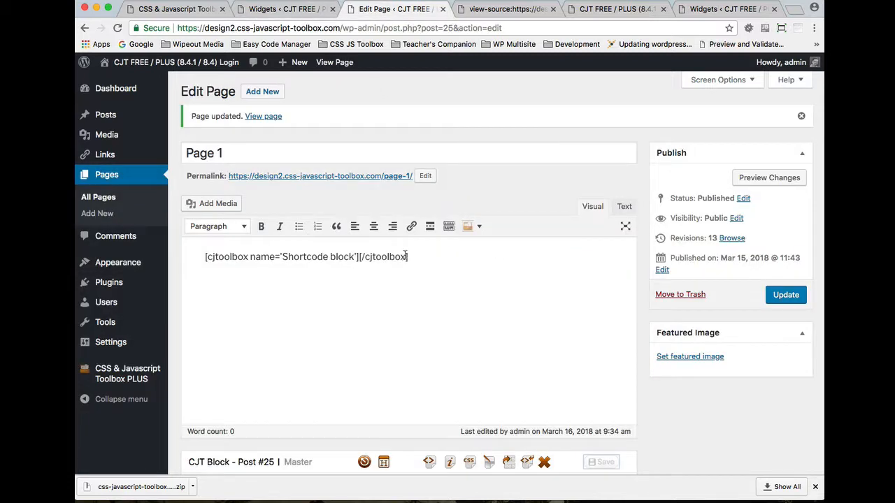
click(176, 9)
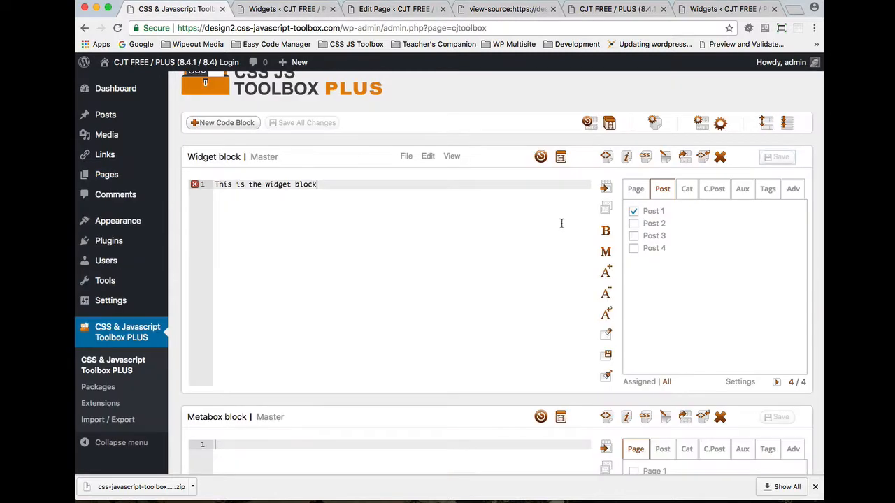
click(655, 213)
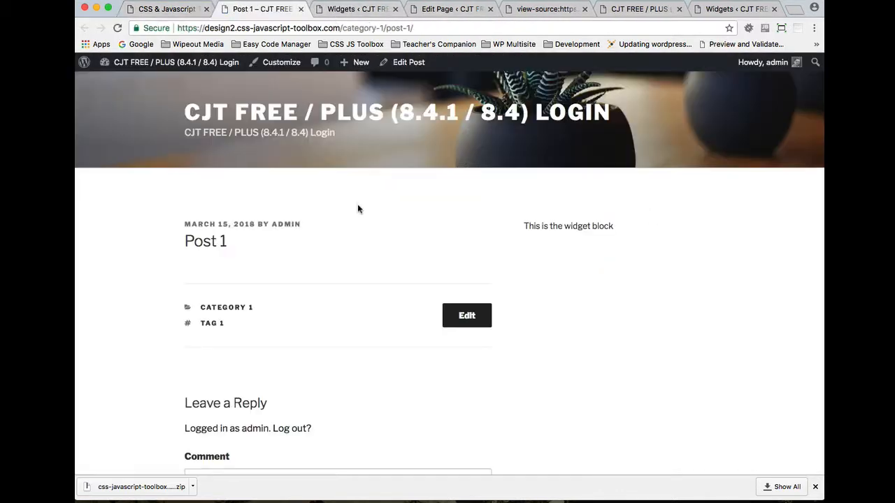
drag(523, 225, 616, 227)
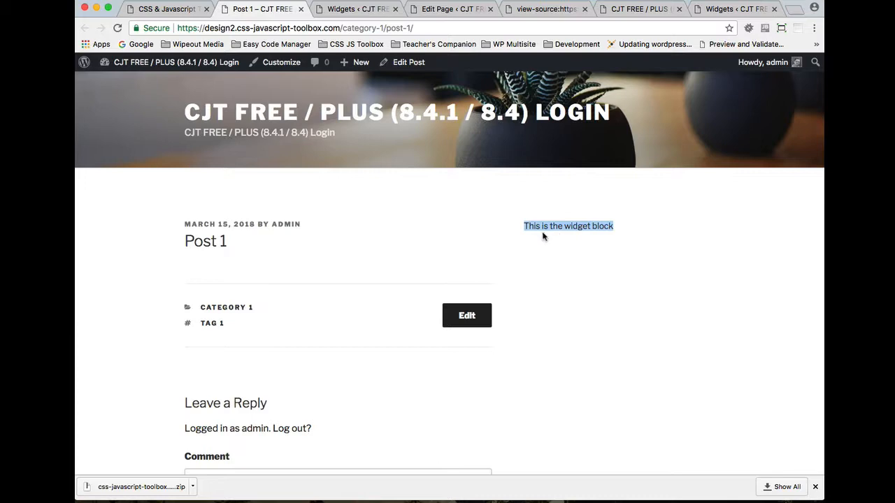
Open Post 1's page source and find the "start" comment of the Widget block.
right_click(427, 227)
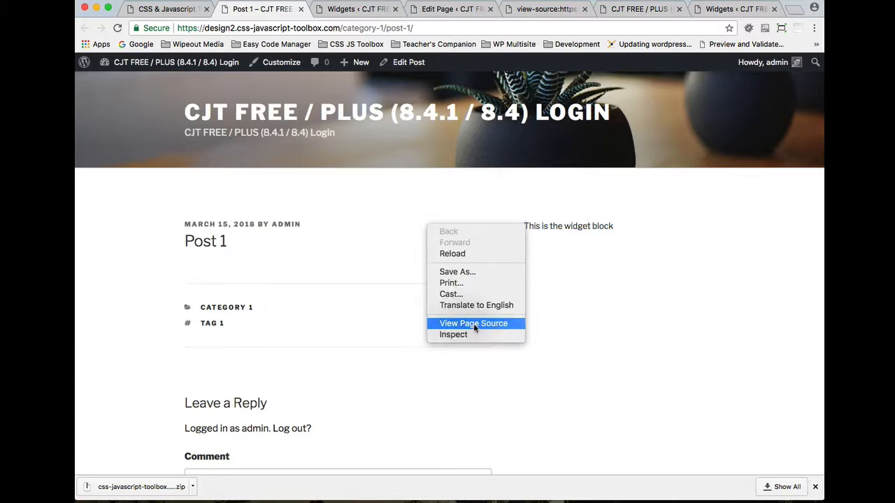
click(473, 324)
key(super+f)
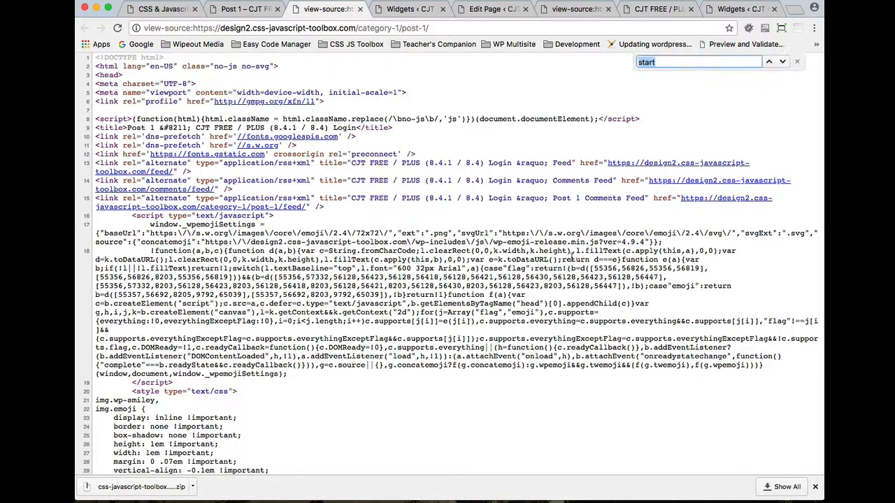
click(782, 62)
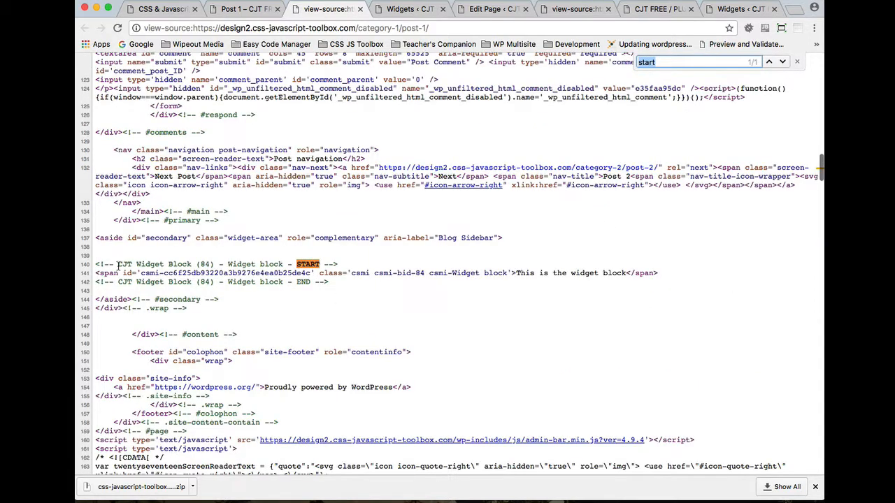
Examine the widget output in Post 1's source: the block type, ID and name in the START comment, and the code text.
drag(118, 266, 190, 262)
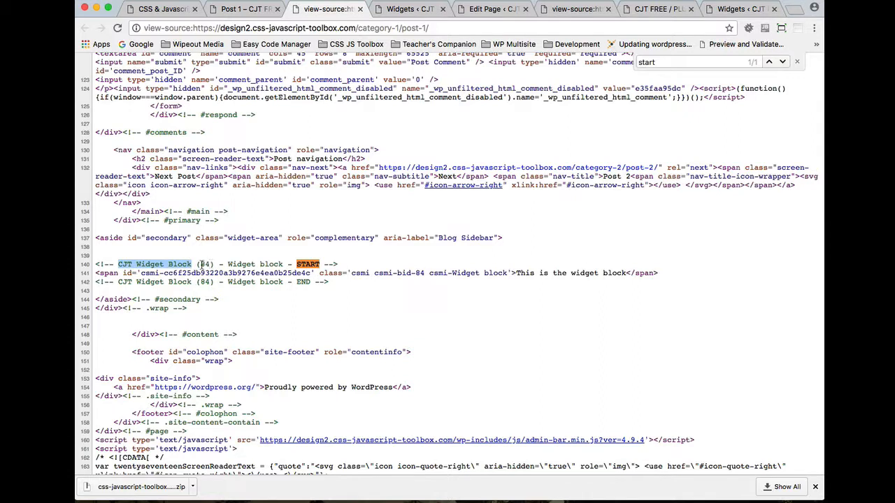
double_click(207, 264)
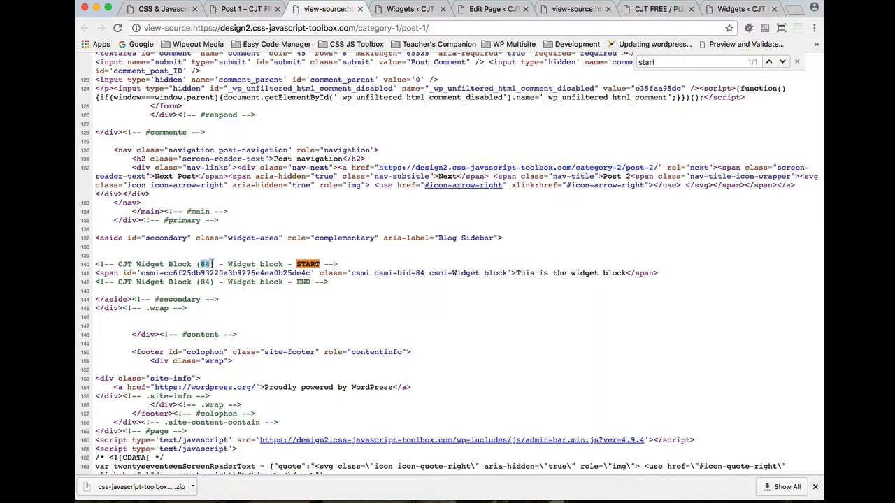
drag(228, 264, 272, 261)
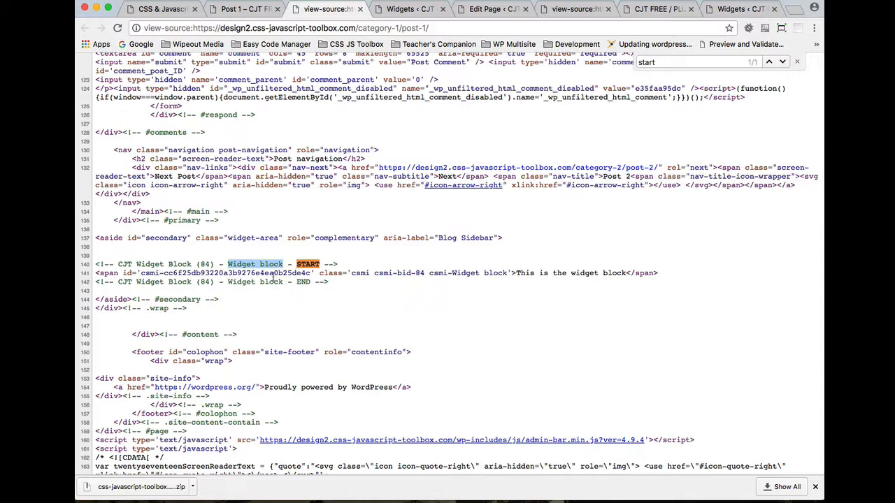
click(591, 264)
drag(516, 272, 630, 273)
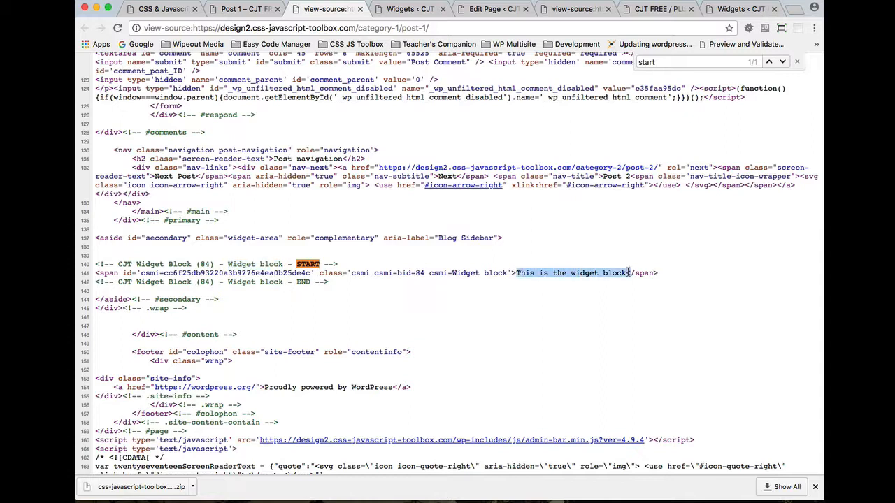
click(598, 293)
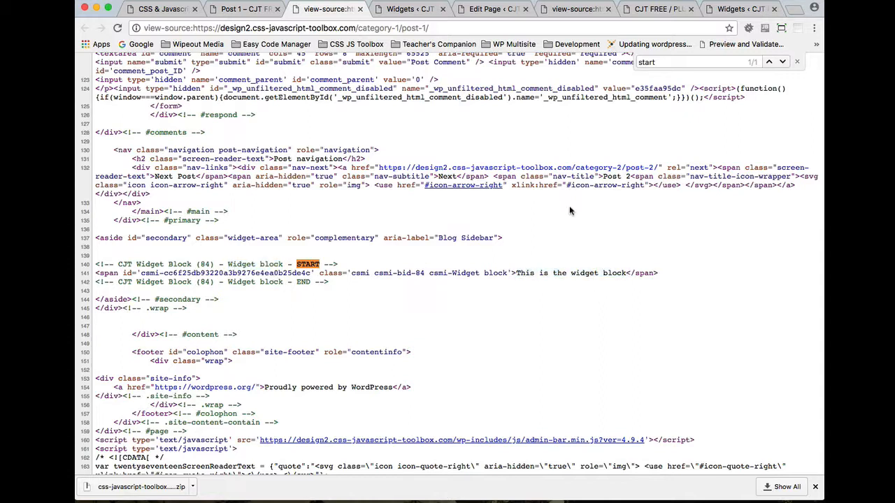